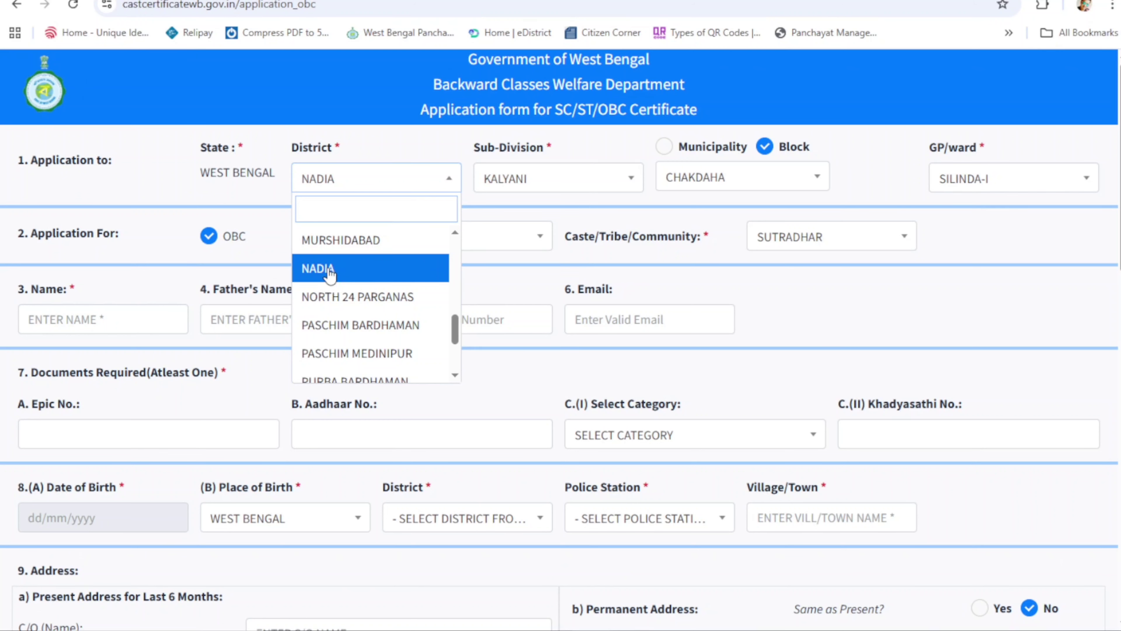
# Step: Keep District NADIA, Sub-Division KALYANI, Block CHAKDAHA and GP/ward SILINDA-I
pyautogui.click(338, 270)
pyautogui.click(603, 181)
pyautogui.click(503, 258)
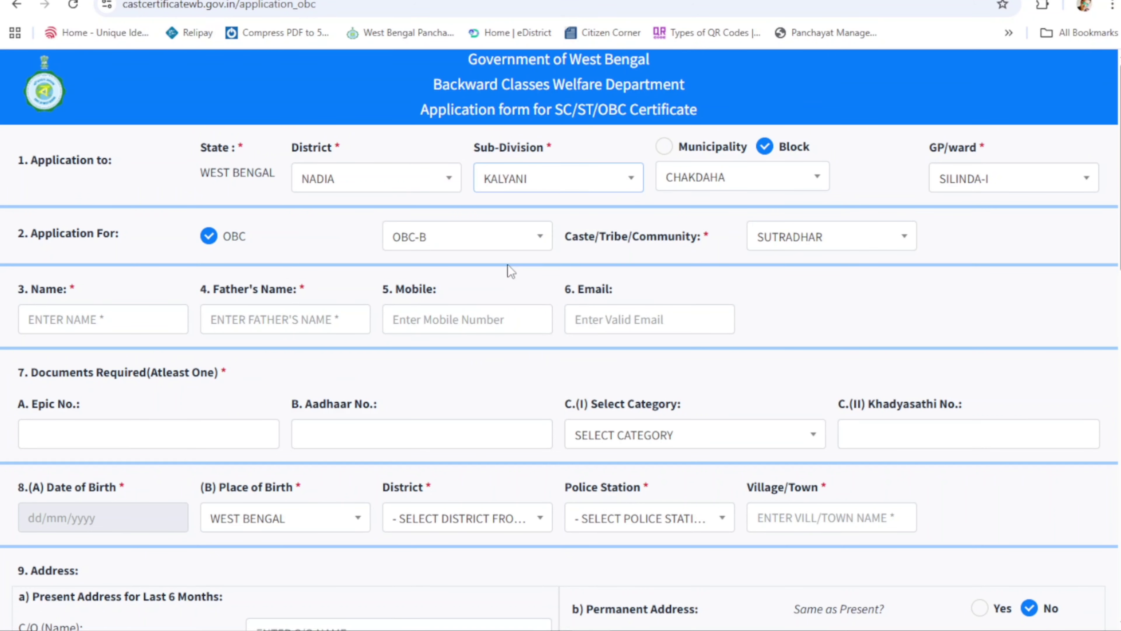
pyautogui.click(806, 182)
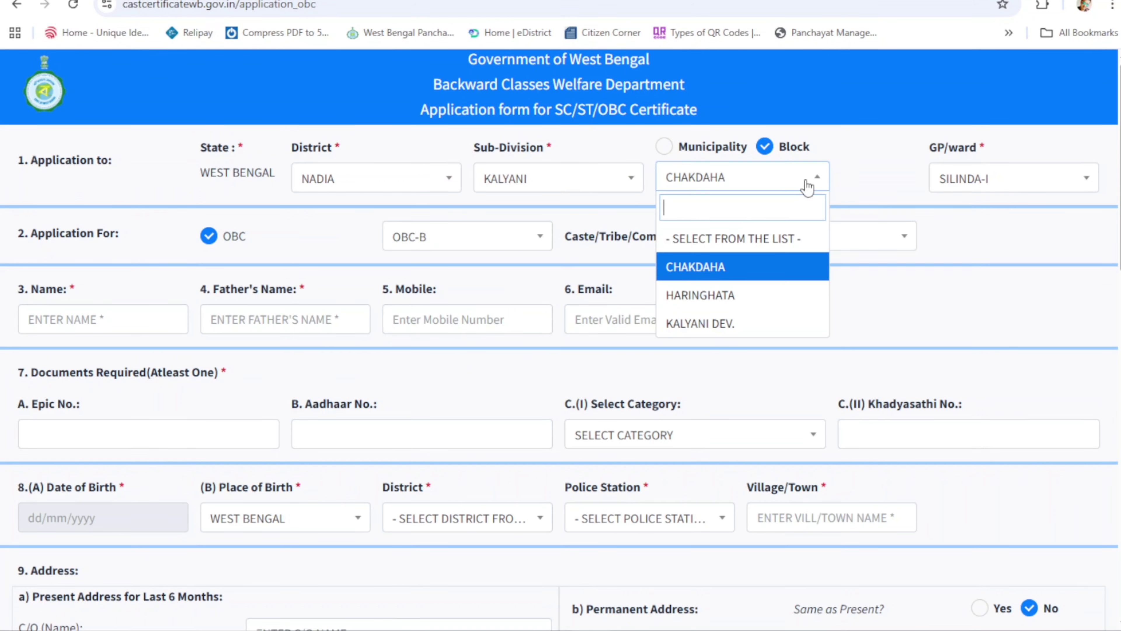
pyautogui.click(716, 270)
pyautogui.click(958, 186)
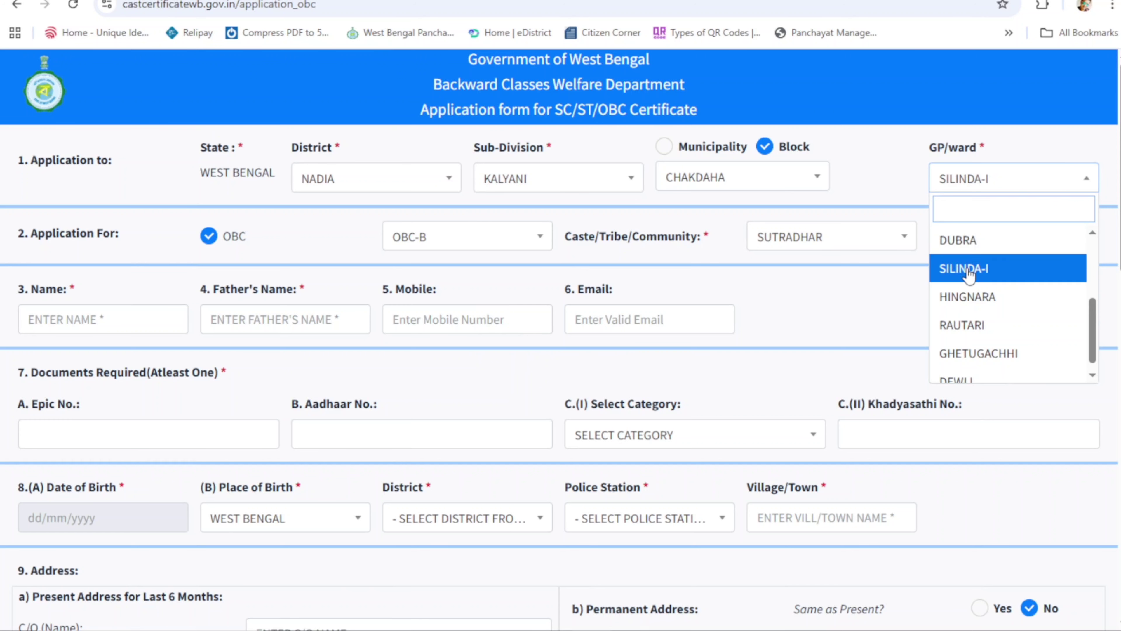
pyautogui.click(967, 268)
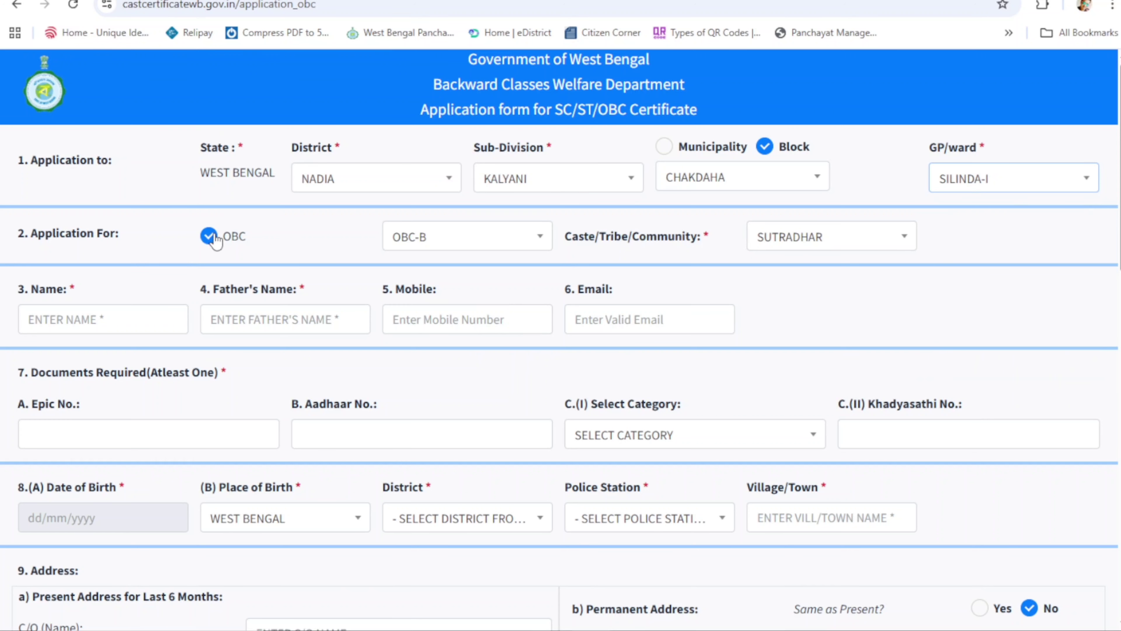
# Step: Choose OBC category OBC-B and caste SUTRADHAR
pyautogui.click(508, 243)
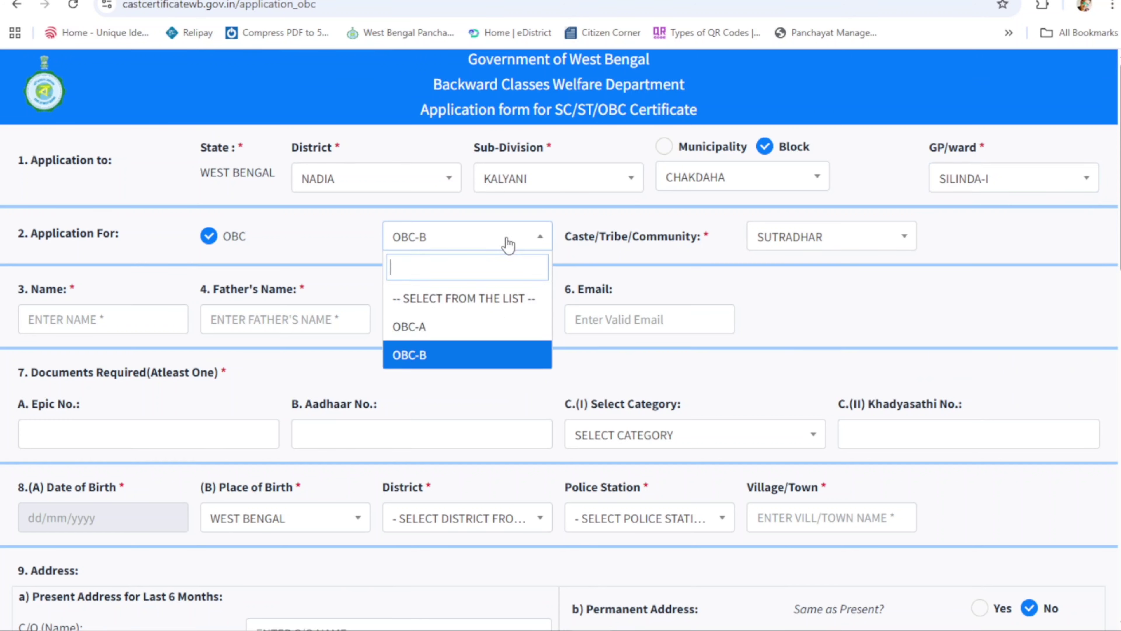
pyautogui.click(419, 355)
pyautogui.click(844, 246)
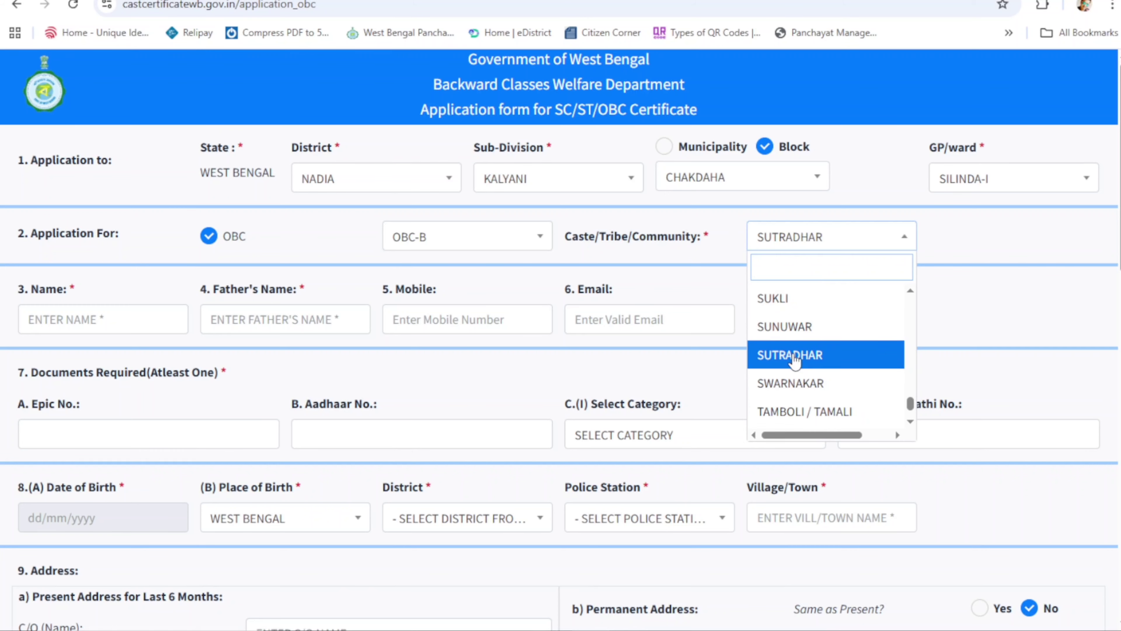
pyautogui.click(777, 356)
pyautogui.scroll(-3, 450, 307)
pyautogui.click(95, 167)
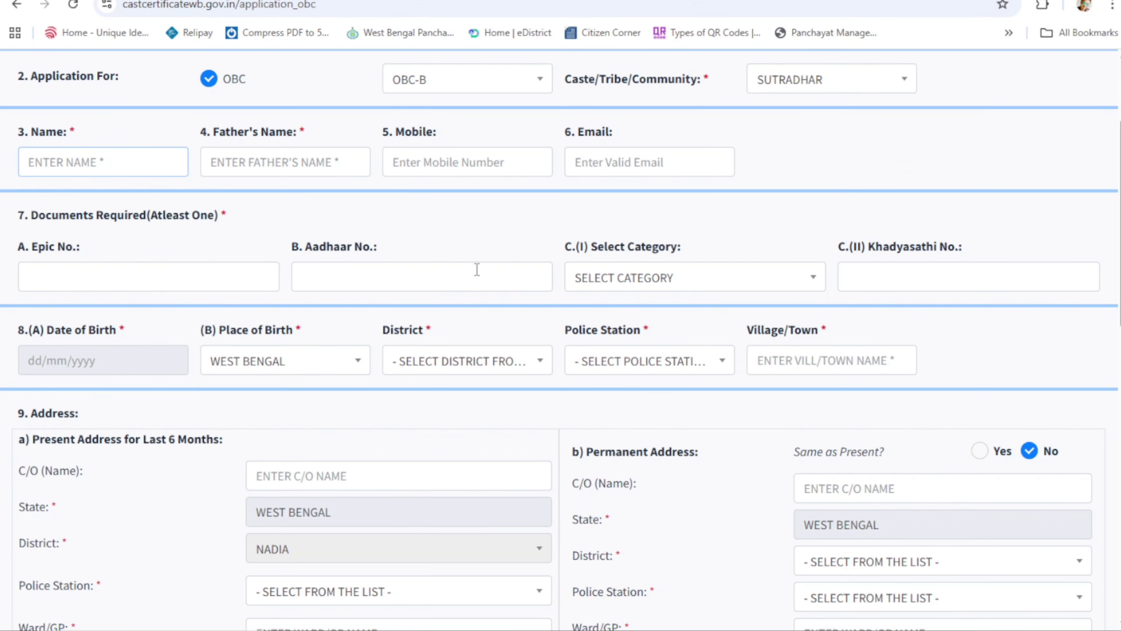
# Step: Enter the applicant's full name and the father's full name
pyautogui.press('Tab')
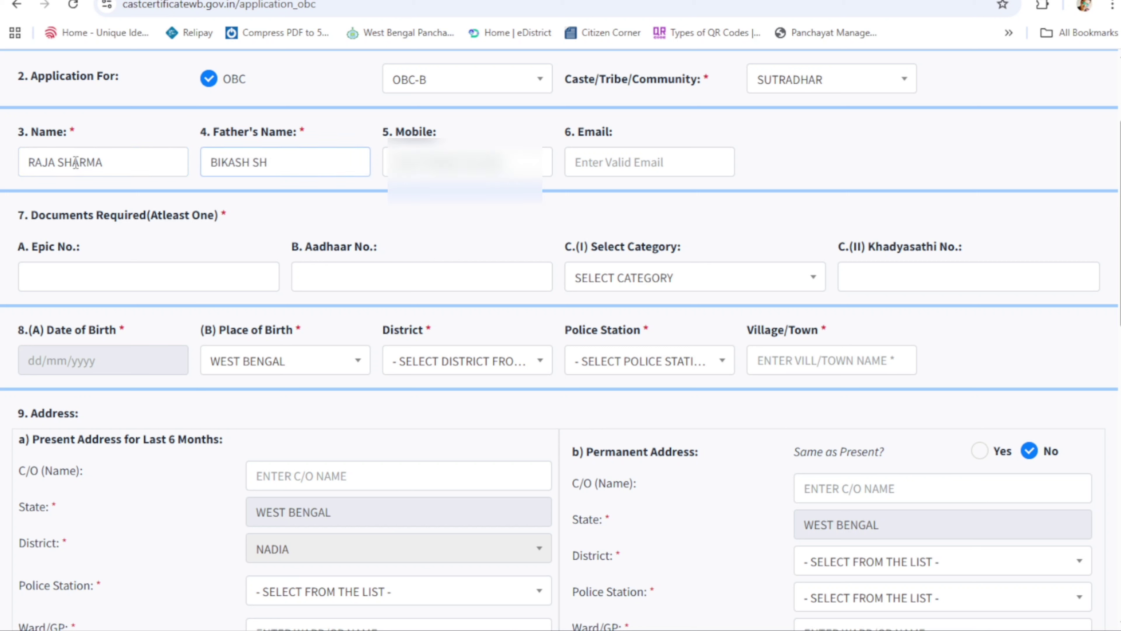
pyautogui.press('Tab')
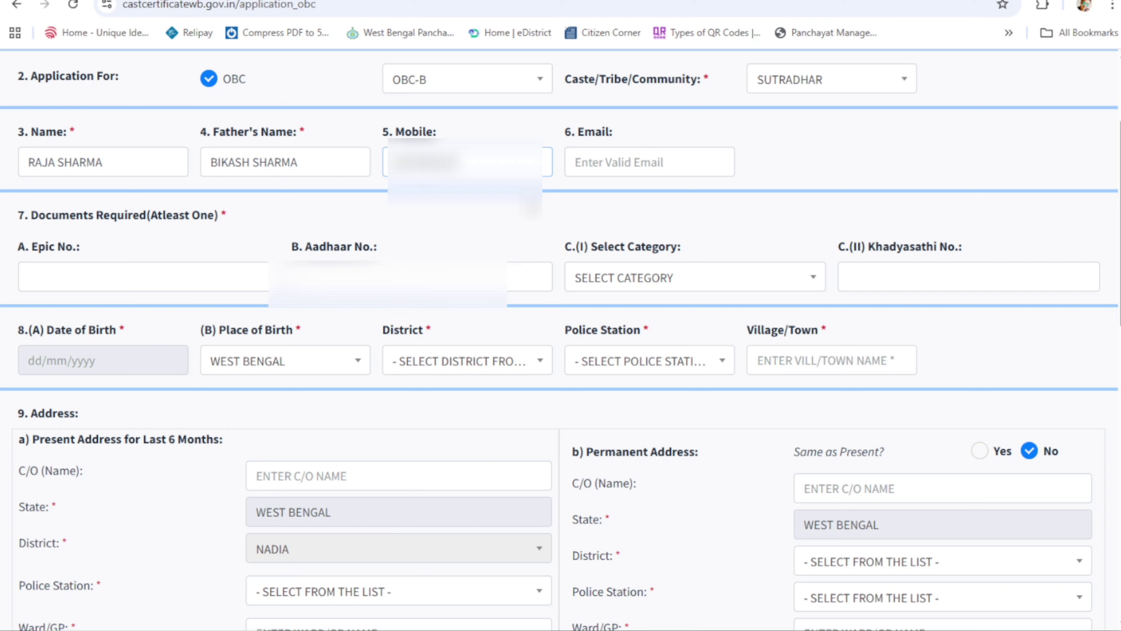
# Step: Move past the Epic and Aadhaar fields and select ration category SPHH
pyautogui.click(103, 279)
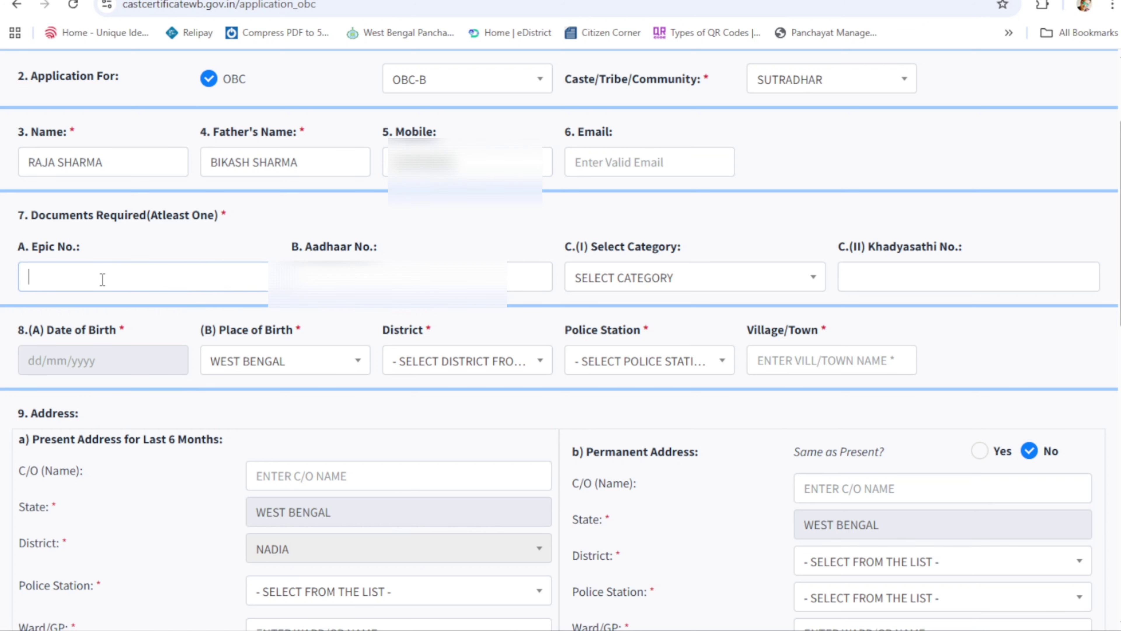
pyautogui.press('Tab')
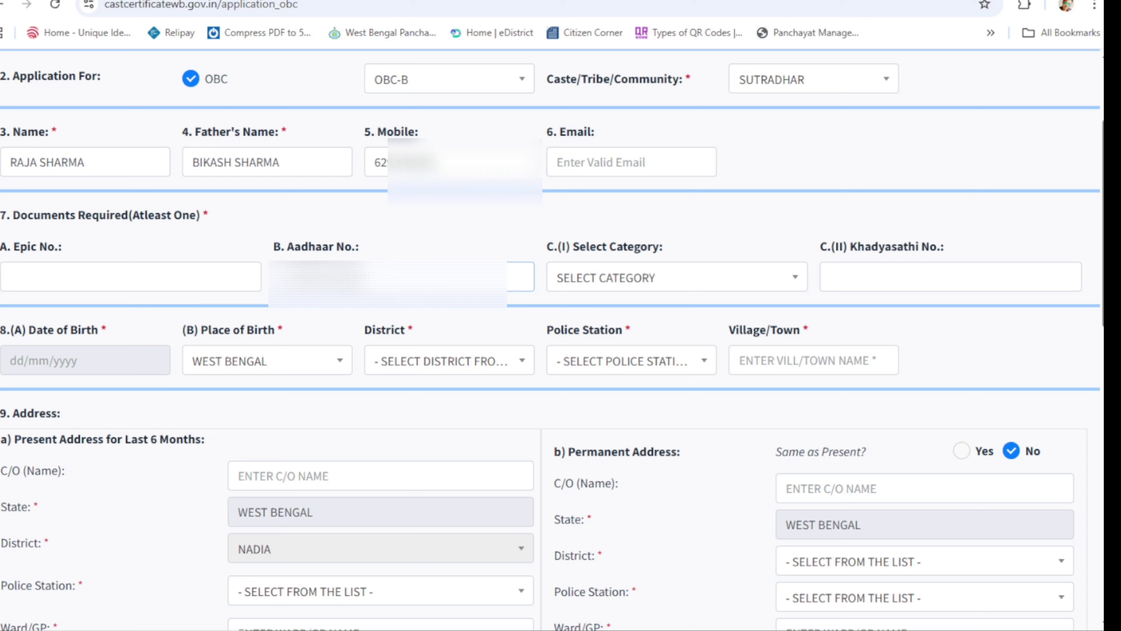
pyautogui.press('Tab')
pyautogui.click(684, 286)
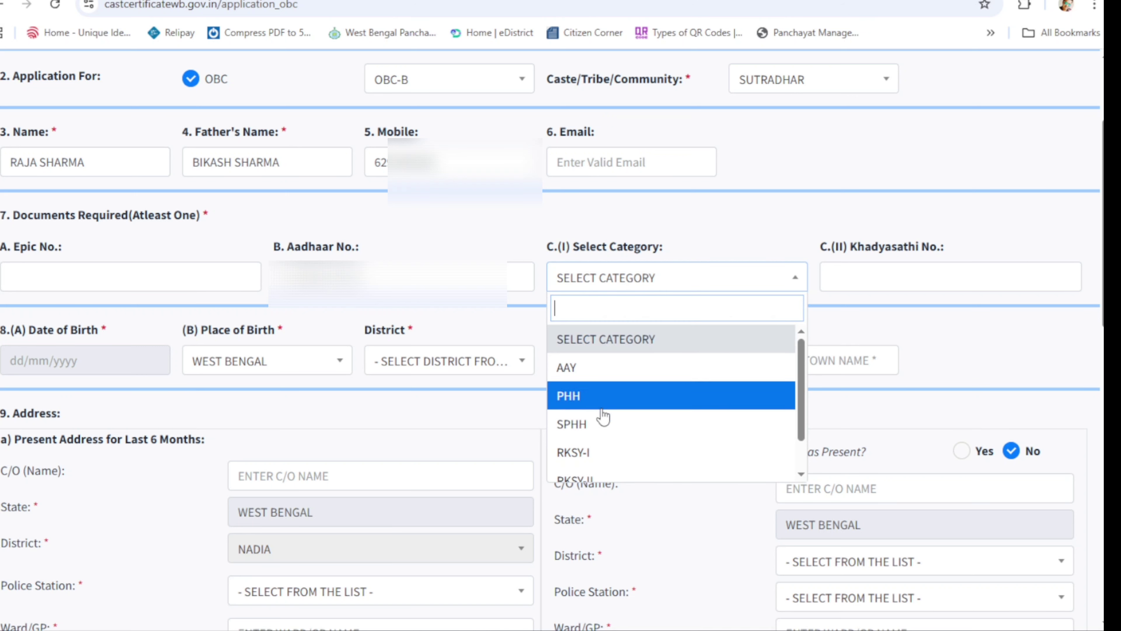
pyautogui.click(574, 426)
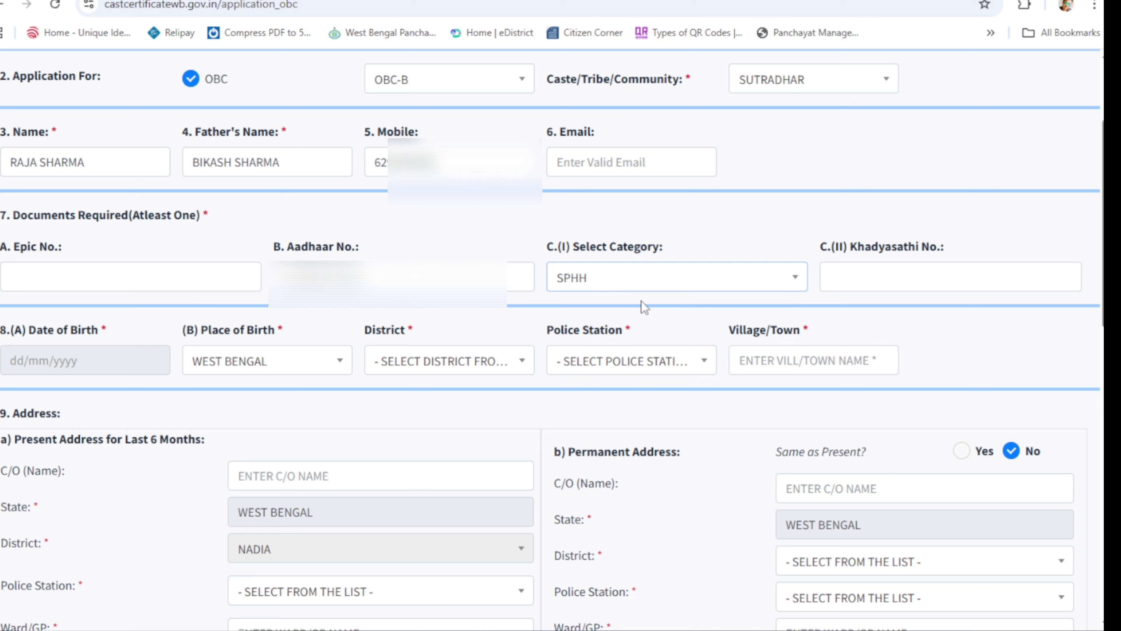
pyautogui.click(854, 269)
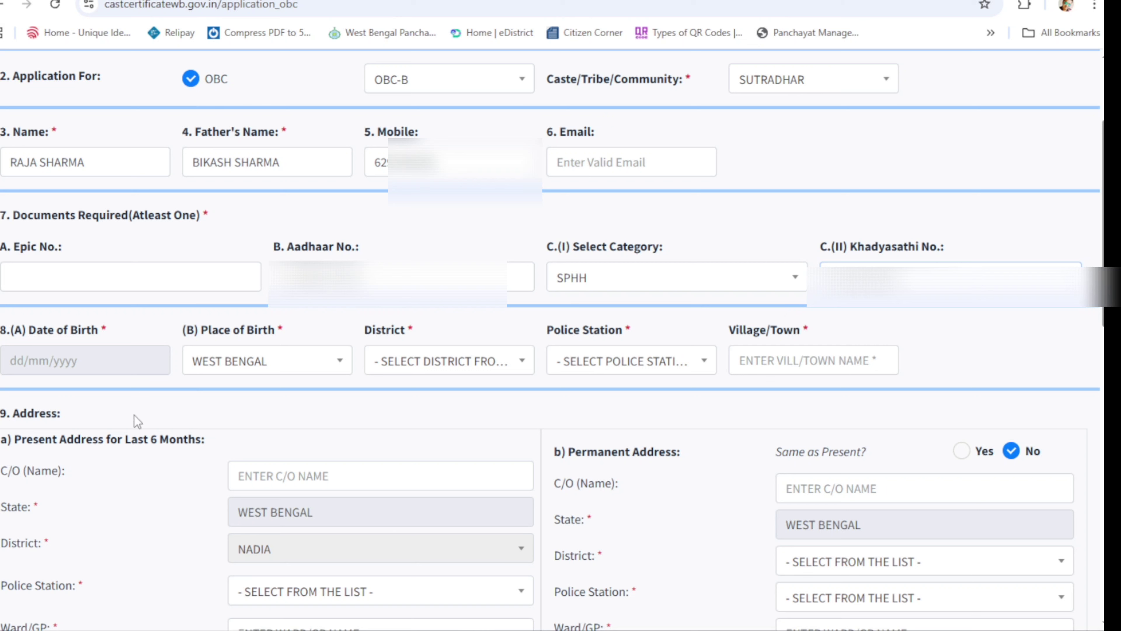
pyautogui.click(94, 362)
pyautogui.click(114, 400)
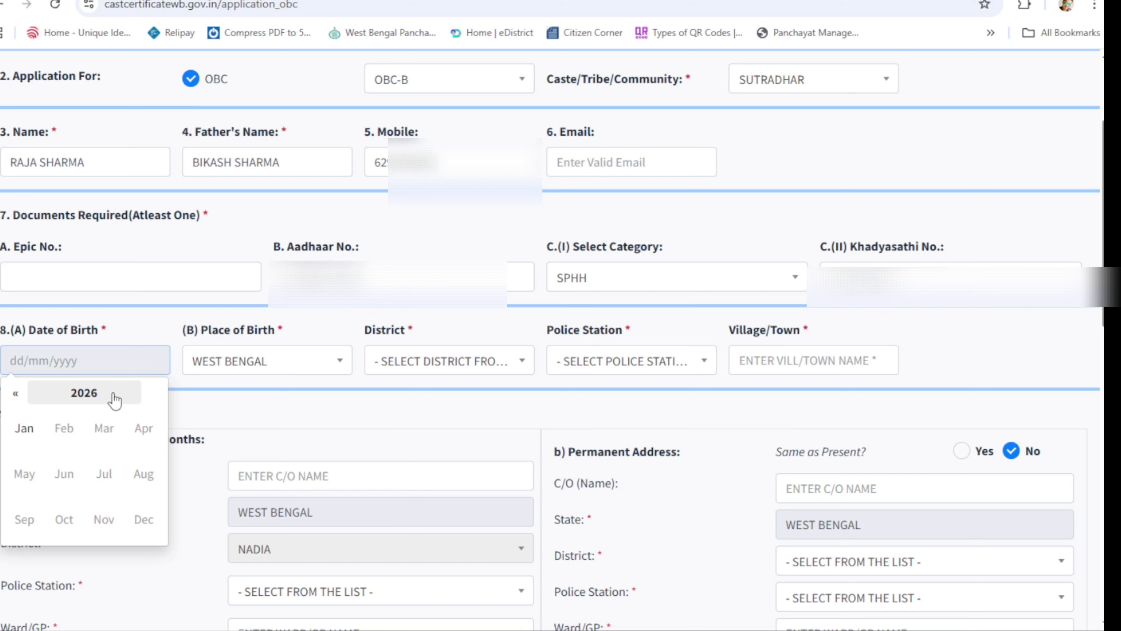
pyautogui.click(15, 395)
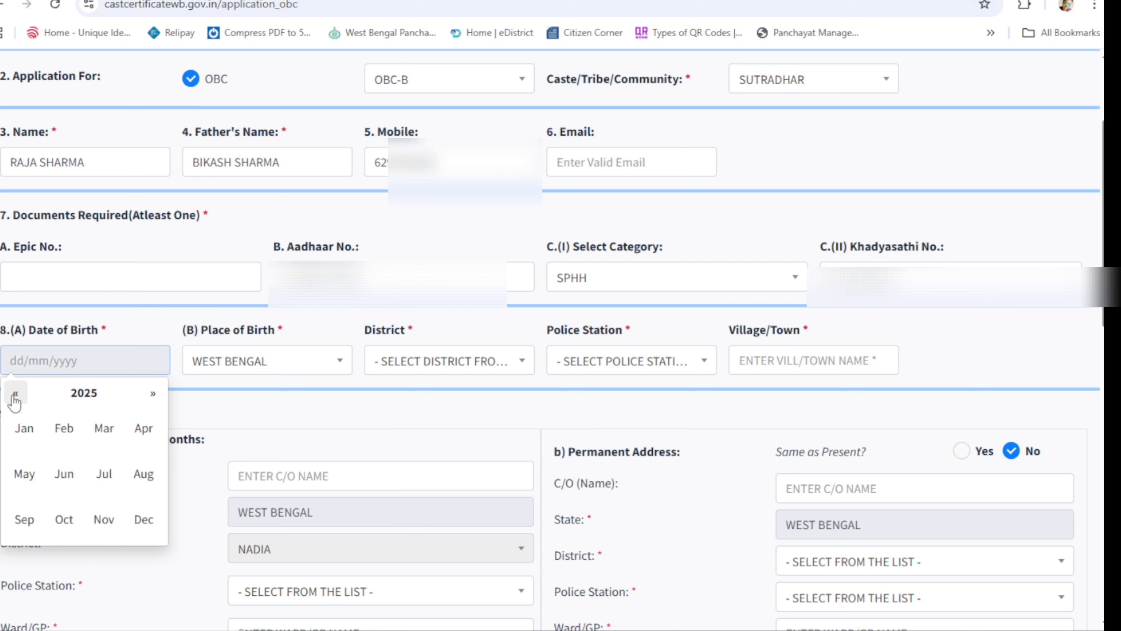
pyautogui.click(15, 395)
pyautogui.click(15, 394)
pyautogui.doubleClick(15, 395)
pyautogui.doubleClick(15, 394)
pyautogui.tripleClick(15, 395)
pyautogui.tripleClick(15, 394)
pyautogui.tripleClick(15, 396)
pyautogui.click(104, 428)
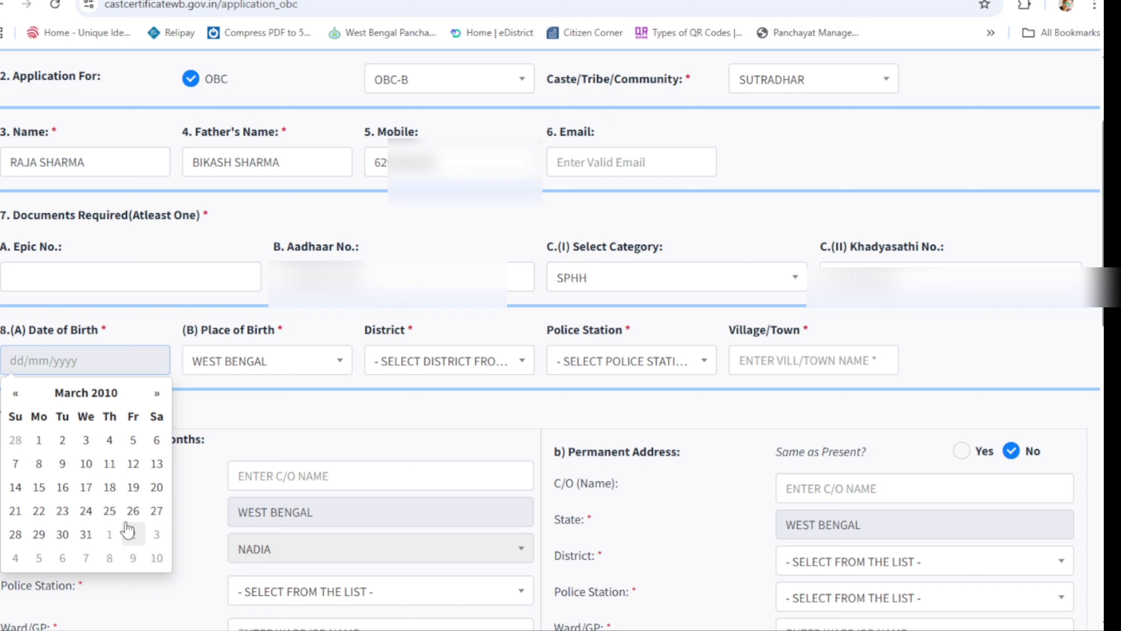
pyautogui.click(39, 534)
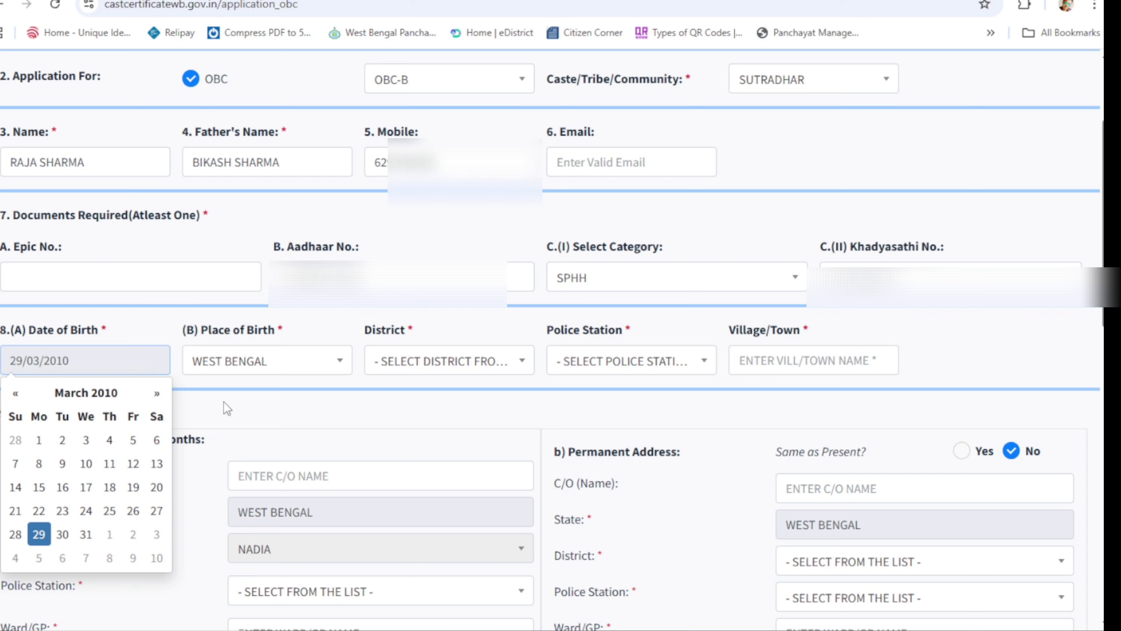
pyautogui.click(65, 402)
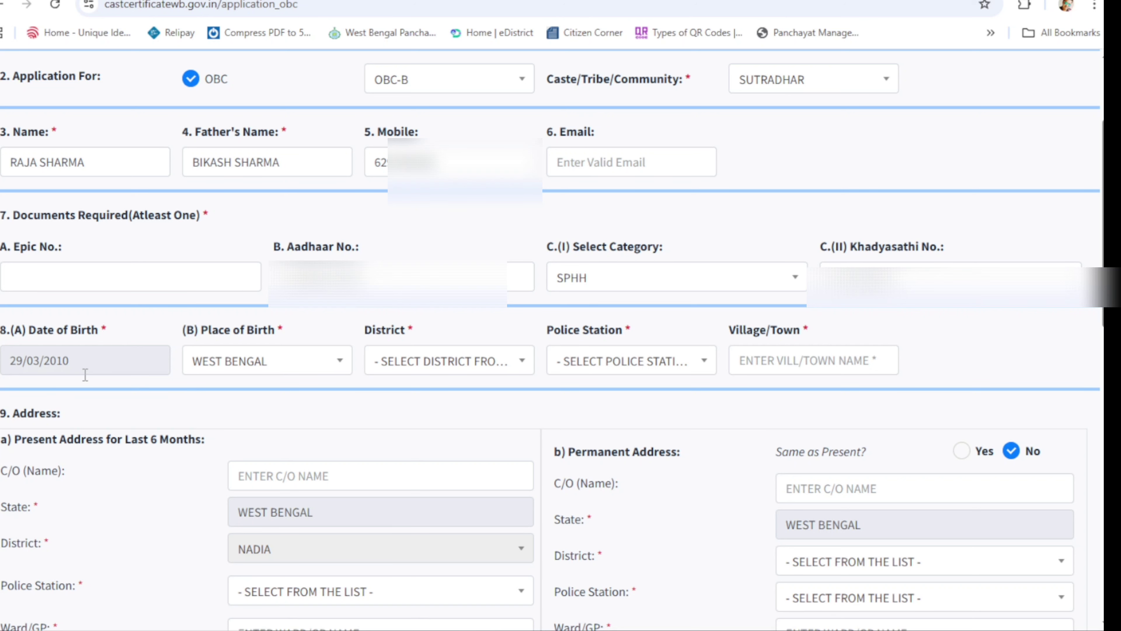
# Step: Set birth district NORTH 24 PARGANAS, police station BONGAON, village/town DR.J.R.DHAR S.D.HOSPITAL
pyautogui.click(451, 361)
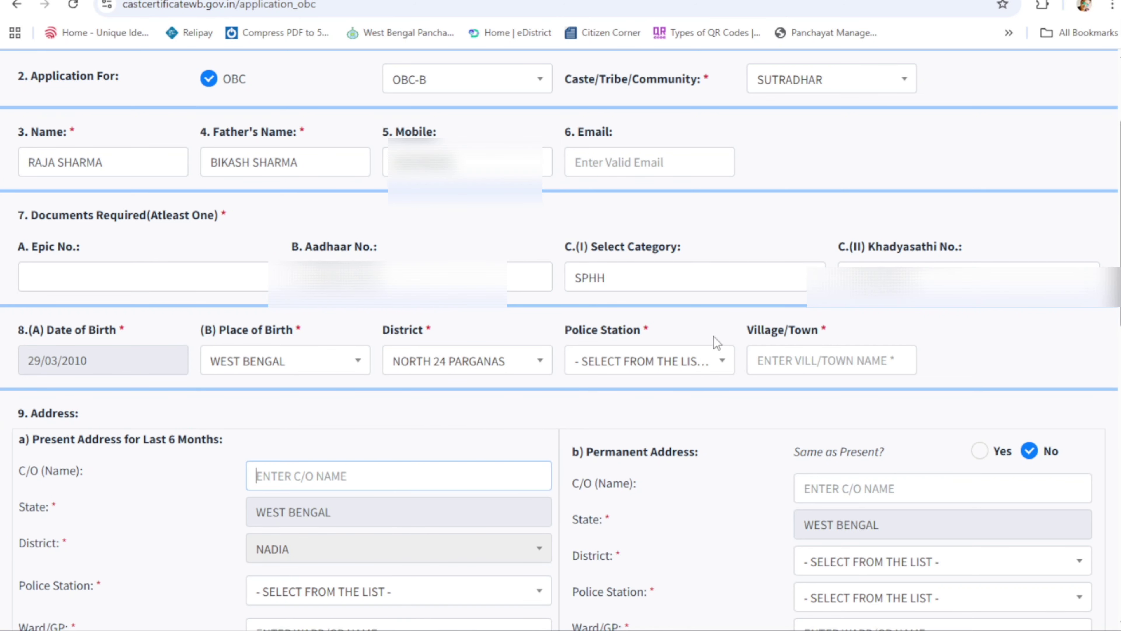
pyautogui.click(684, 361)
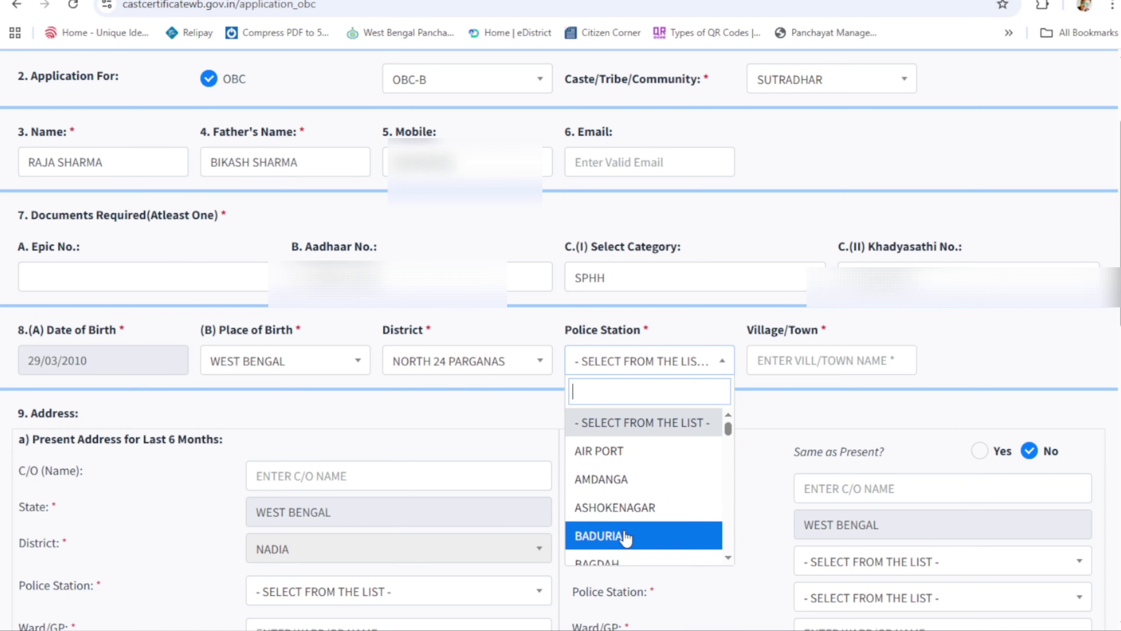
pyautogui.scroll(-5, 626, 537)
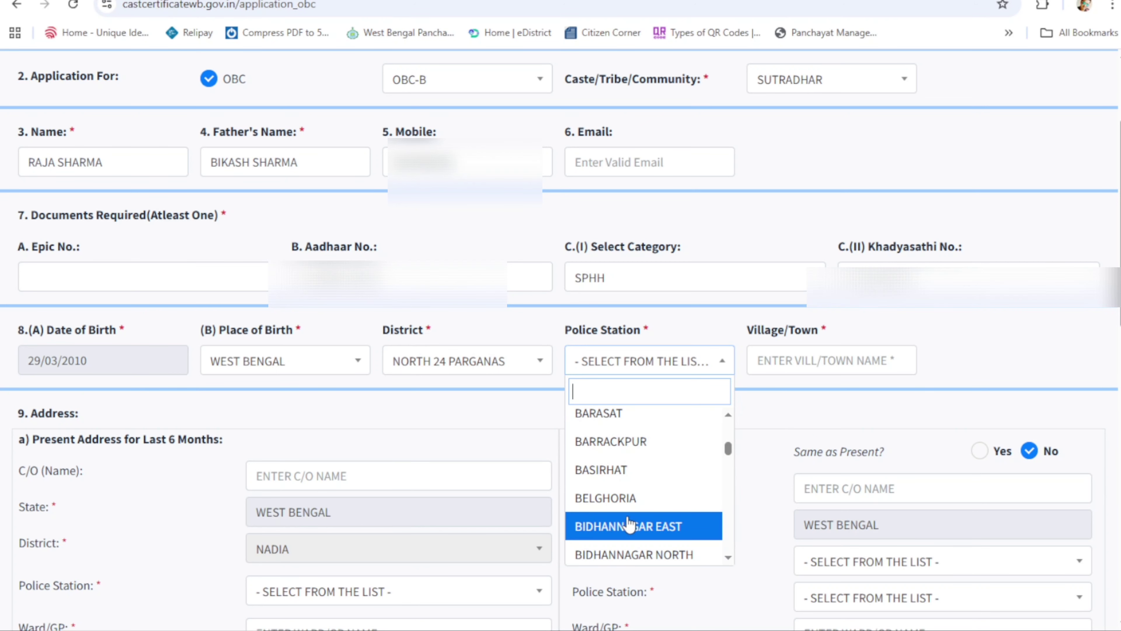
pyautogui.scroll(-3, 629, 525)
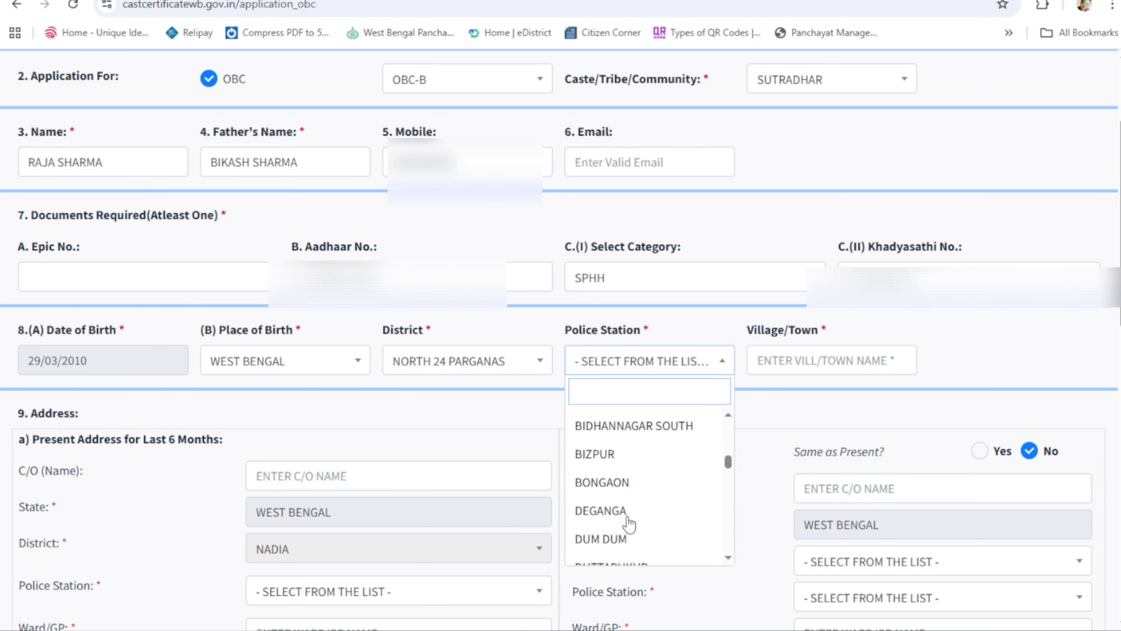
pyautogui.click(611, 494)
pyautogui.click(807, 363)
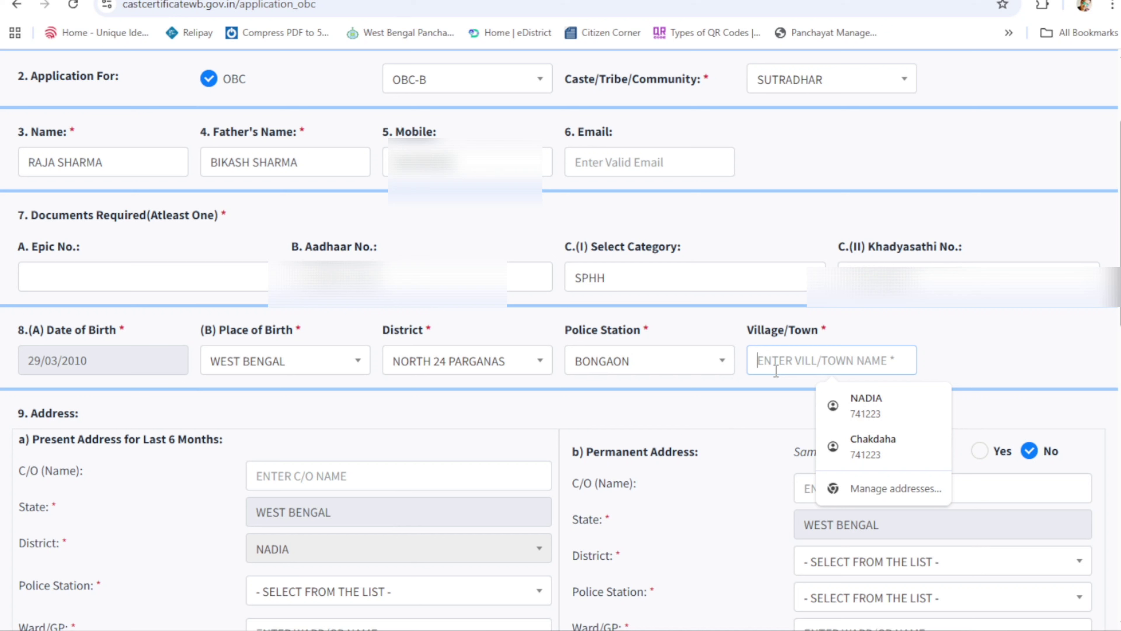
pyautogui.write('DR.J.R.DHAR')
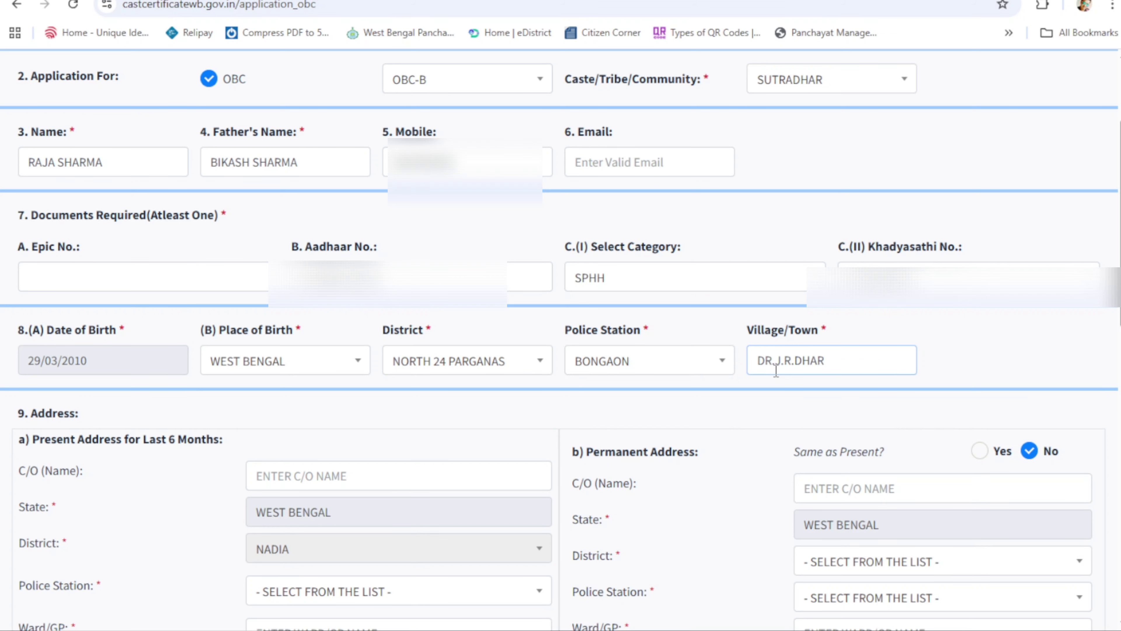
pyautogui.write(' S.D.HOS')
pyautogui.write('PITAL')
# Step: Fill the present address: care-of name, police station, gram panchayat, village and pin code
pyautogui.scroll(-5, 396, 267)
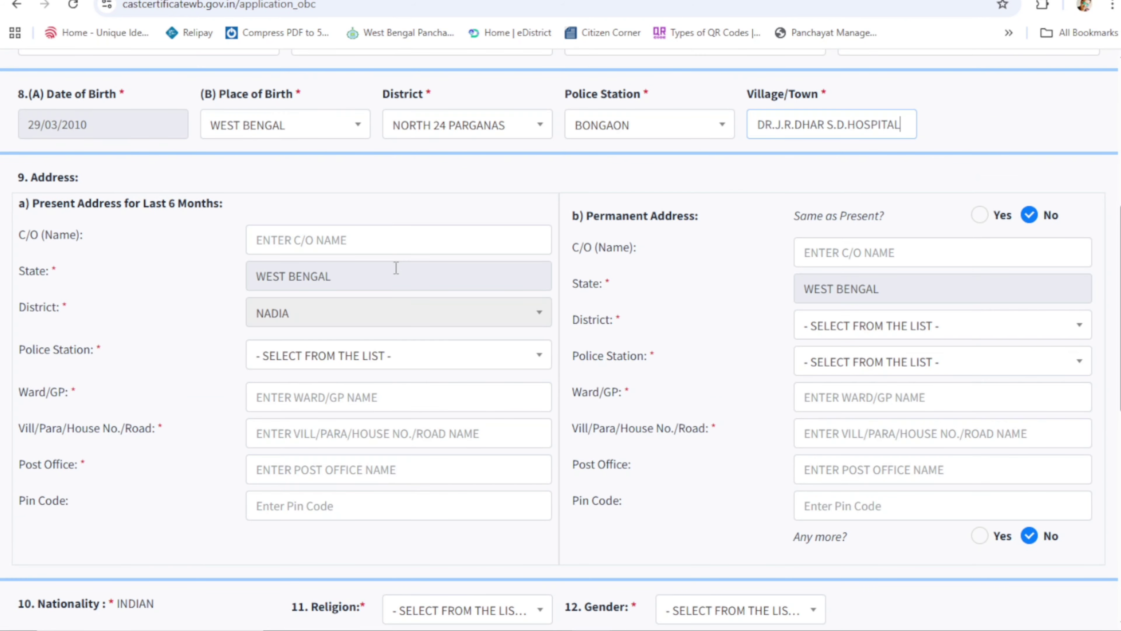
pyautogui.click(292, 242)
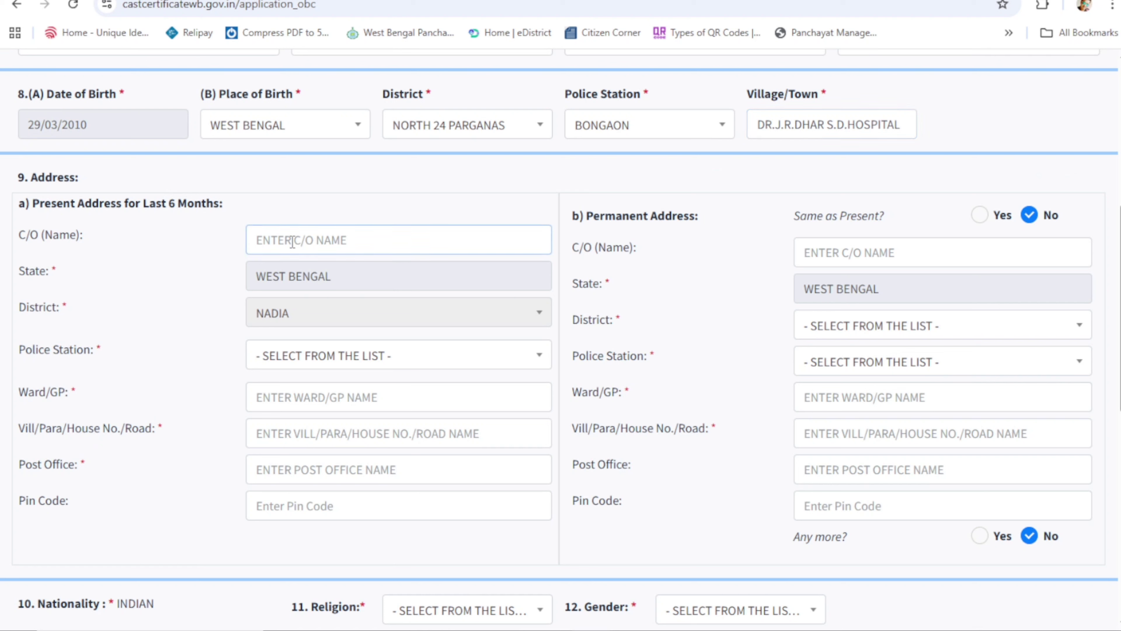
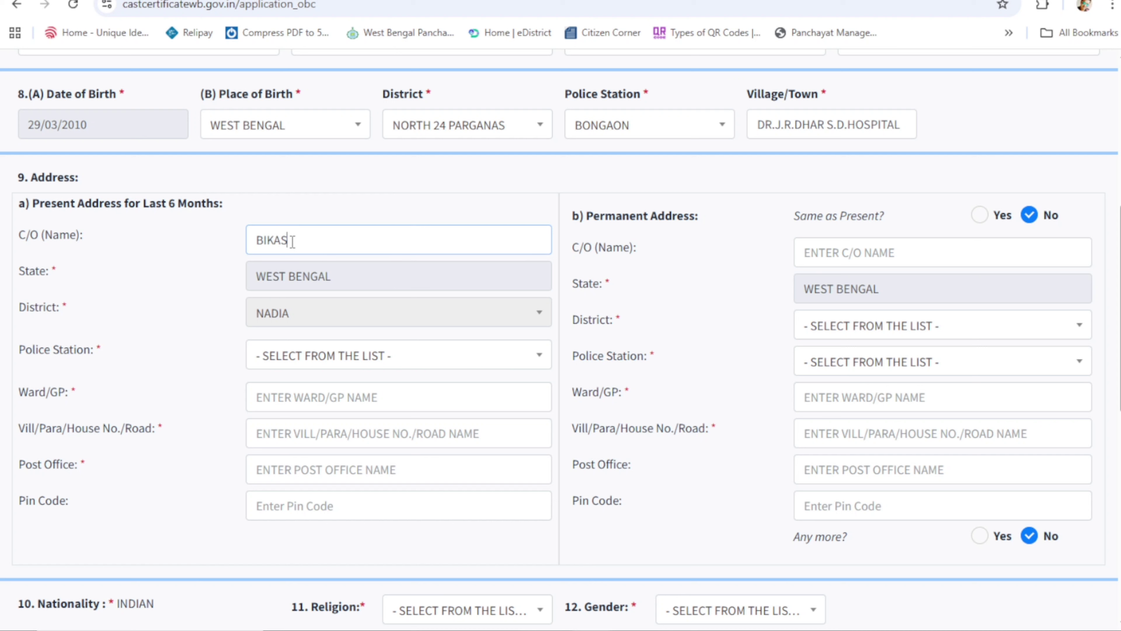
pyautogui.press('Tab')
pyautogui.press('Tab')
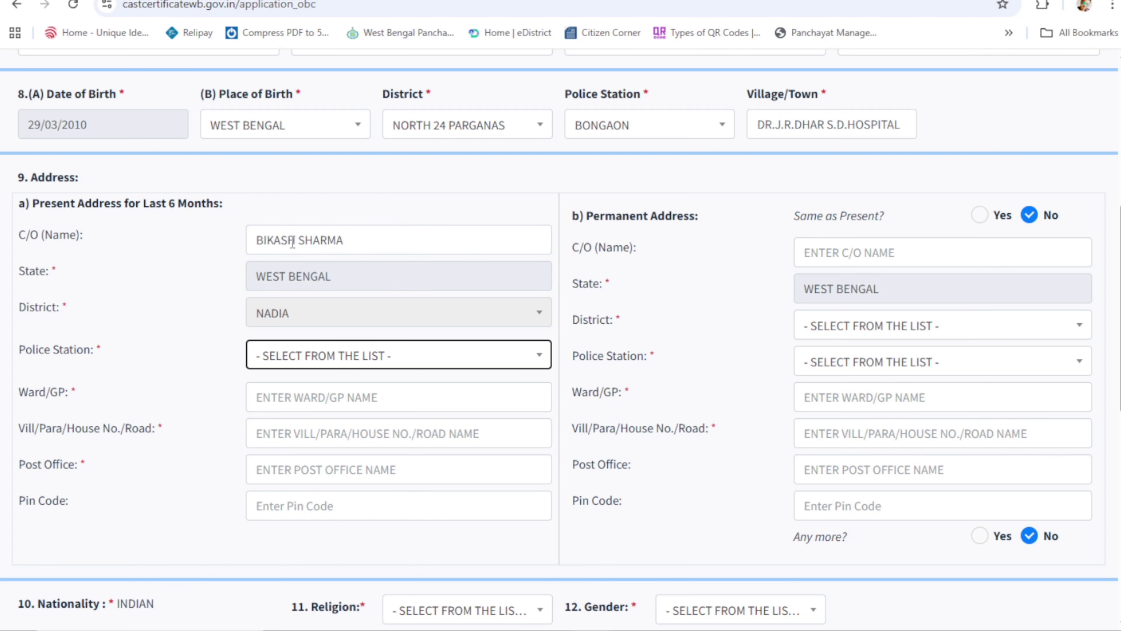
pyautogui.click(392, 357)
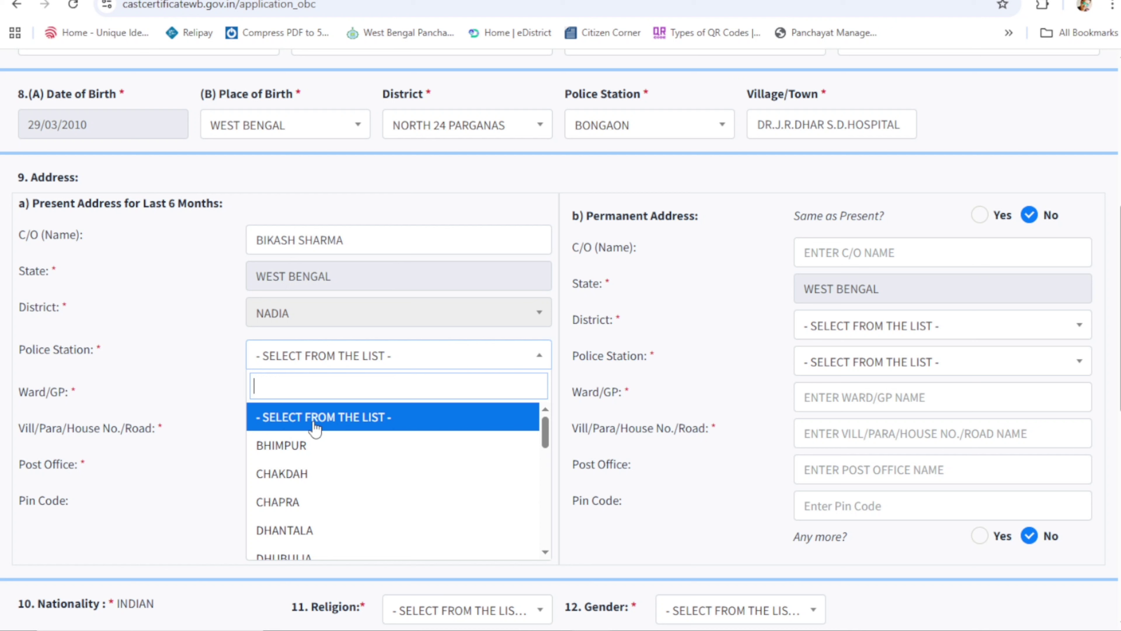
pyautogui.click(300, 483)
pyautogui.click(297, 400)
pyautogui.write('SILINDA')
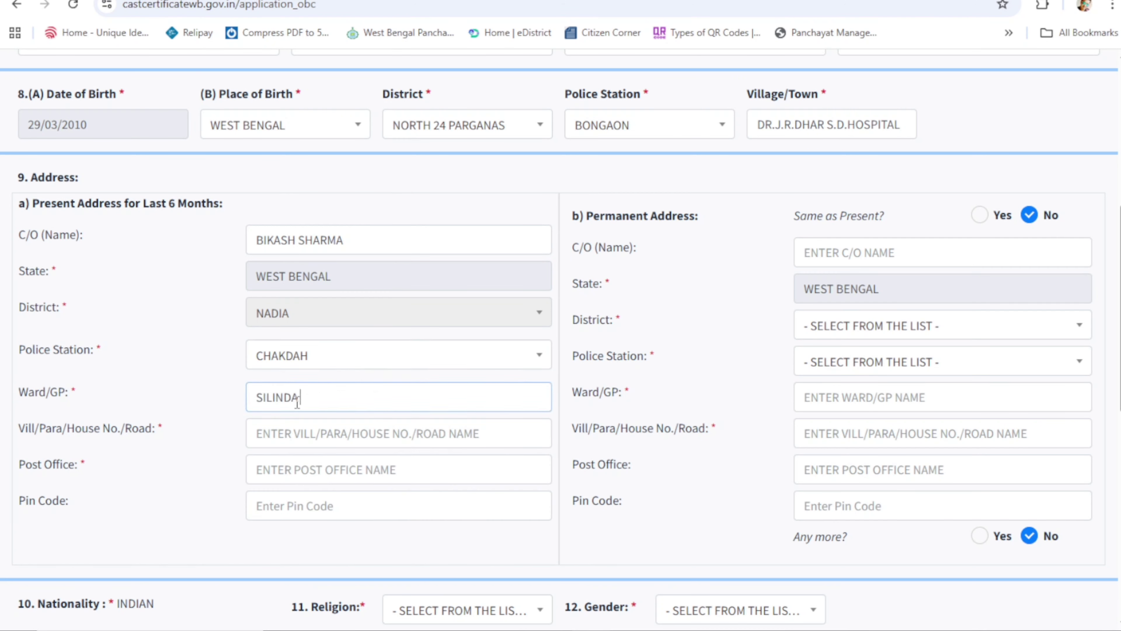
pyautogui.write(' I')
pyautogui.click(319, 433)
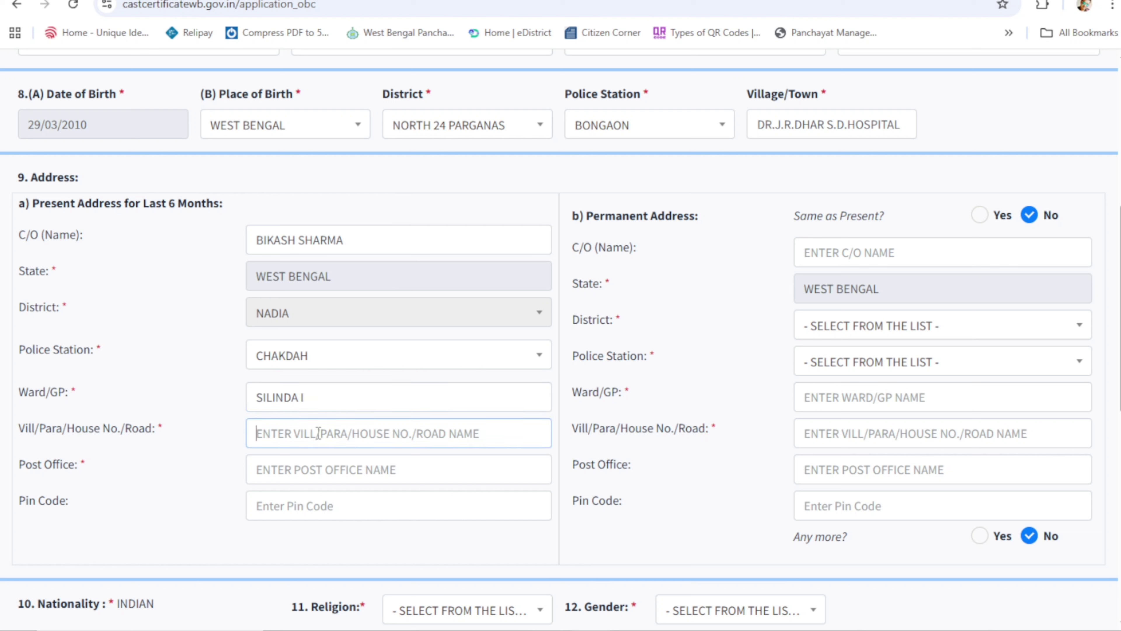
pyautogui.write('SILINDA')
pyautogui.click(317, 469)
pyautogui.write('SILINDA')
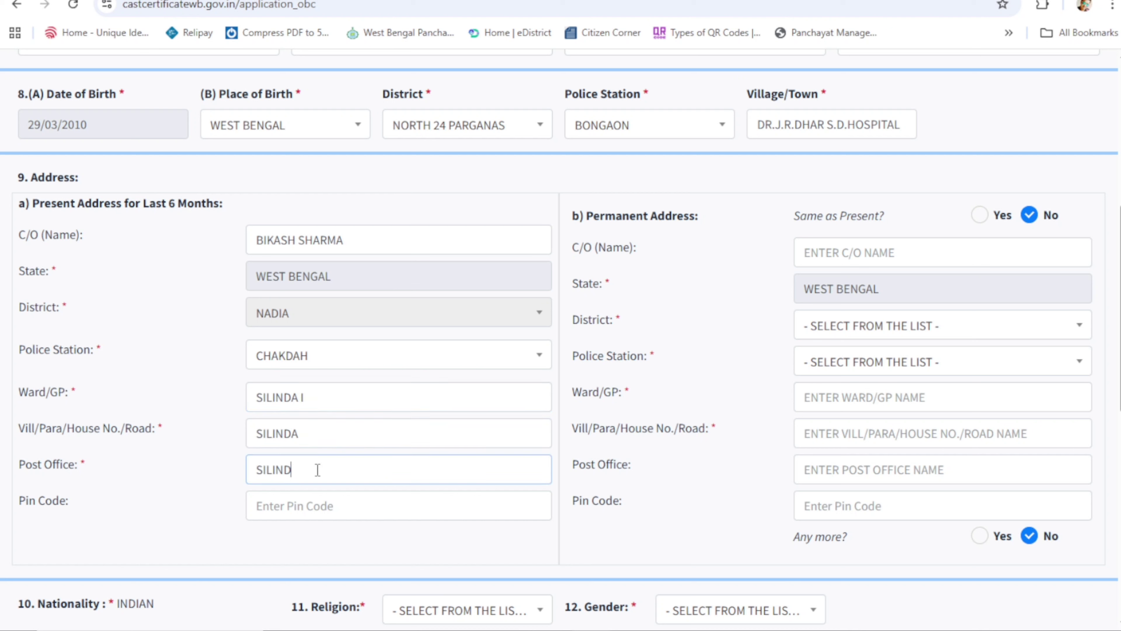
pyautogui.press('Tab')
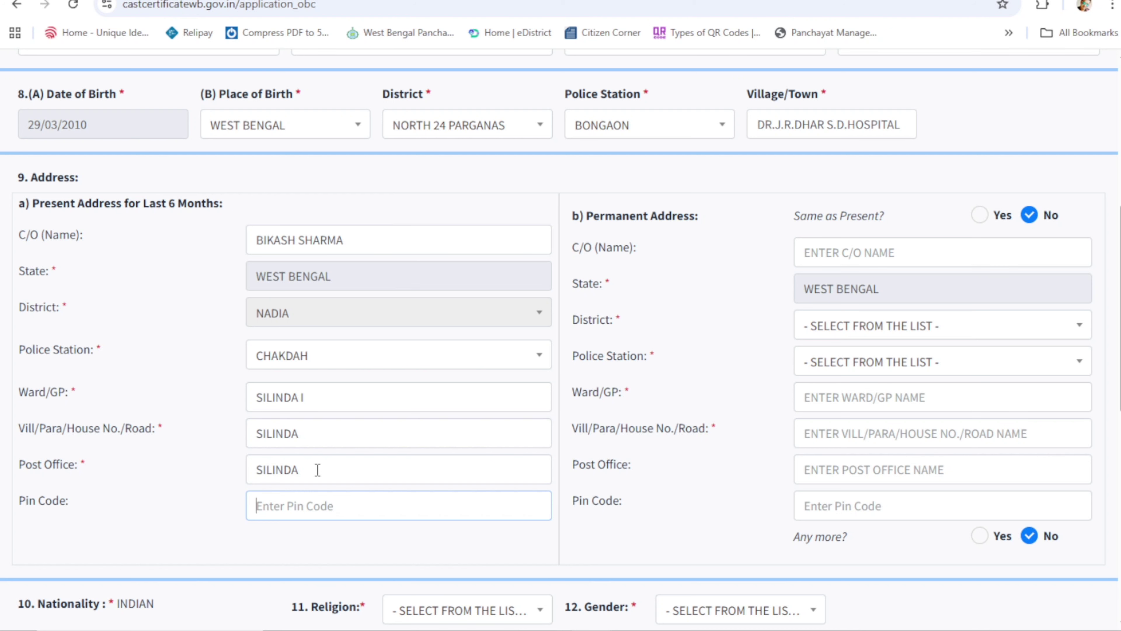
pyautogui.write('741223')
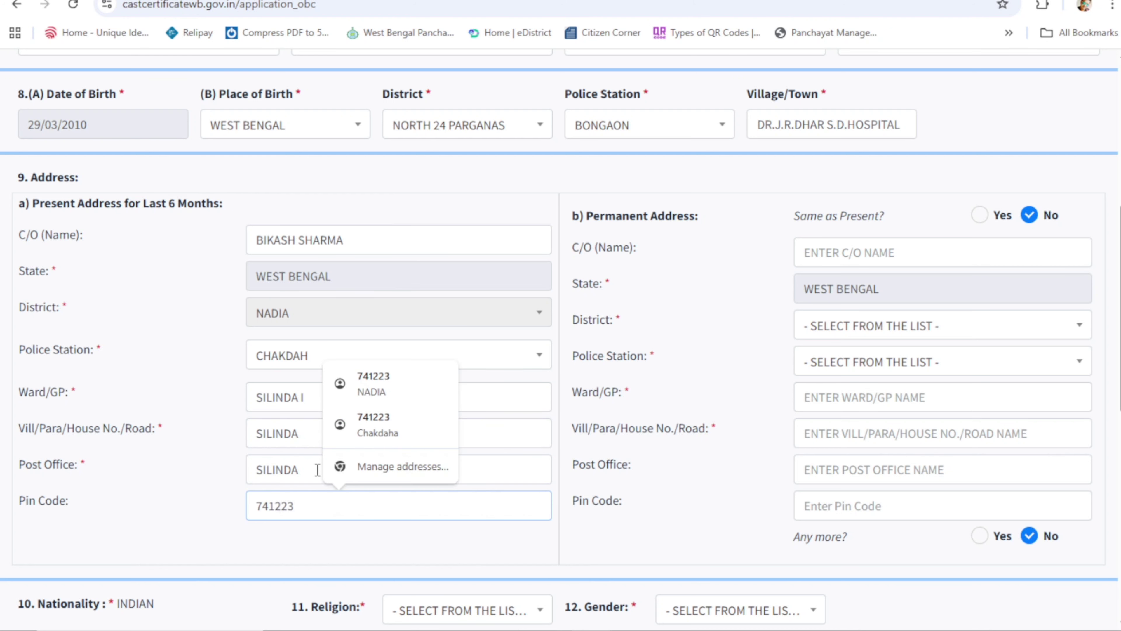
# Step: Mark permanent address same as present, and choose religion HINDUISM and gender MALE
pyautogui.click(980, 215)
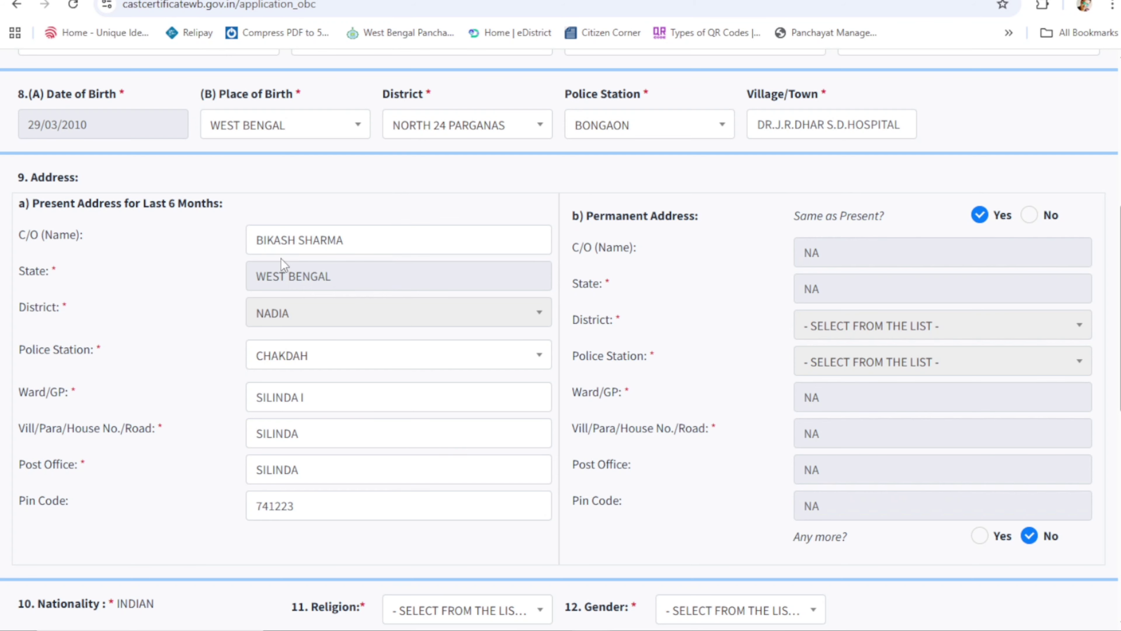
pyautogui.scroll(-5, 281, 259)
pyautogui.click(534, 299)
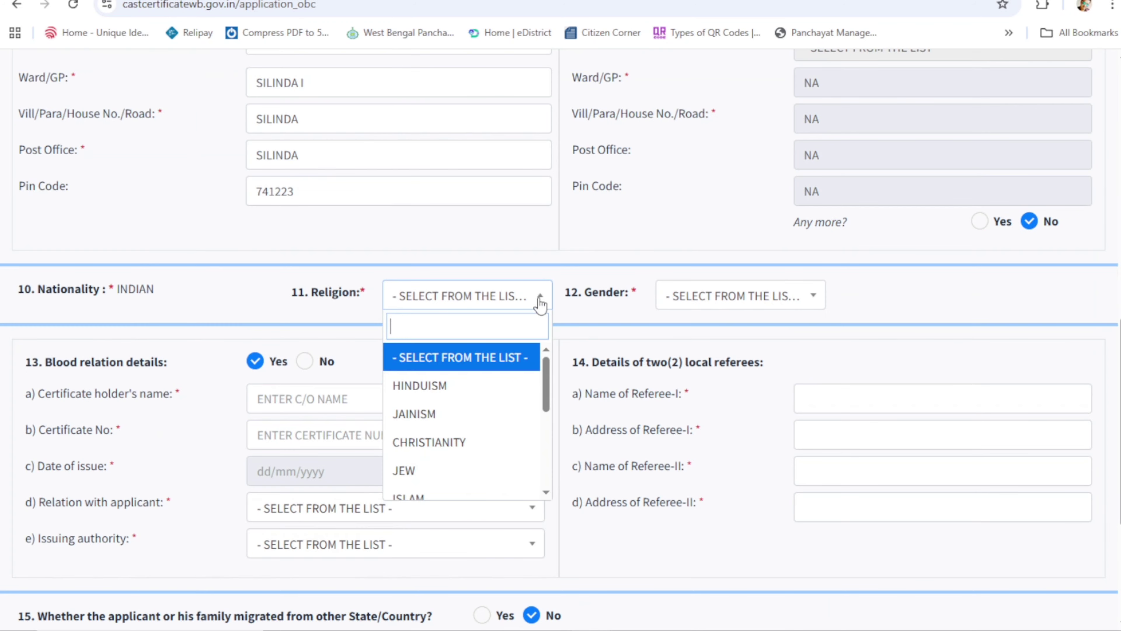
pyautogui.click(426, 389)
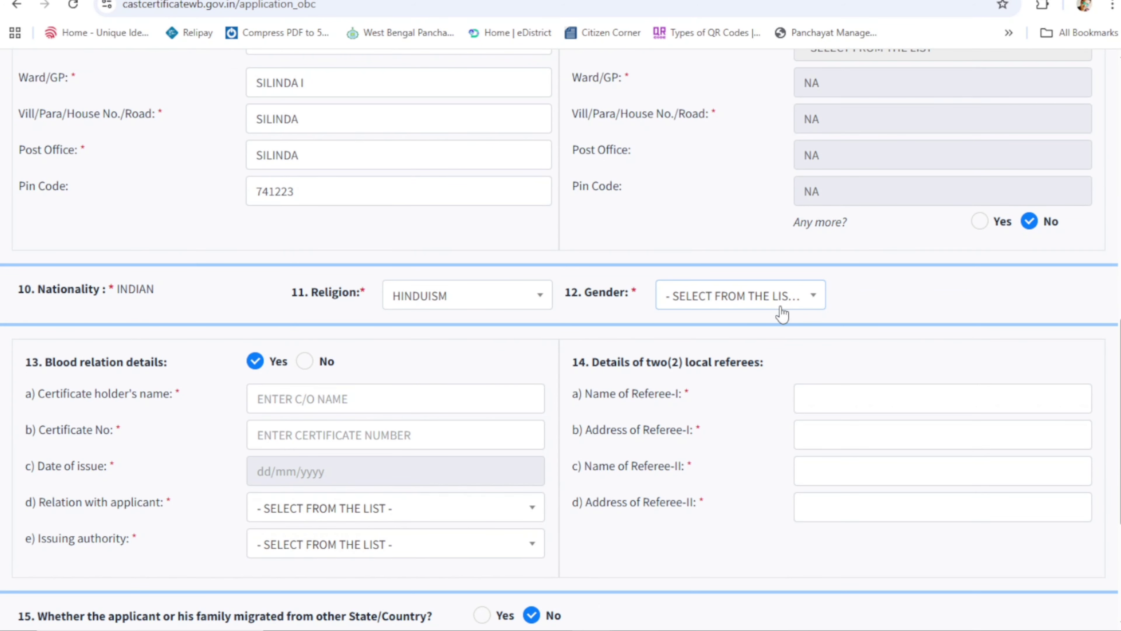
pyautogui.click(797, 304)
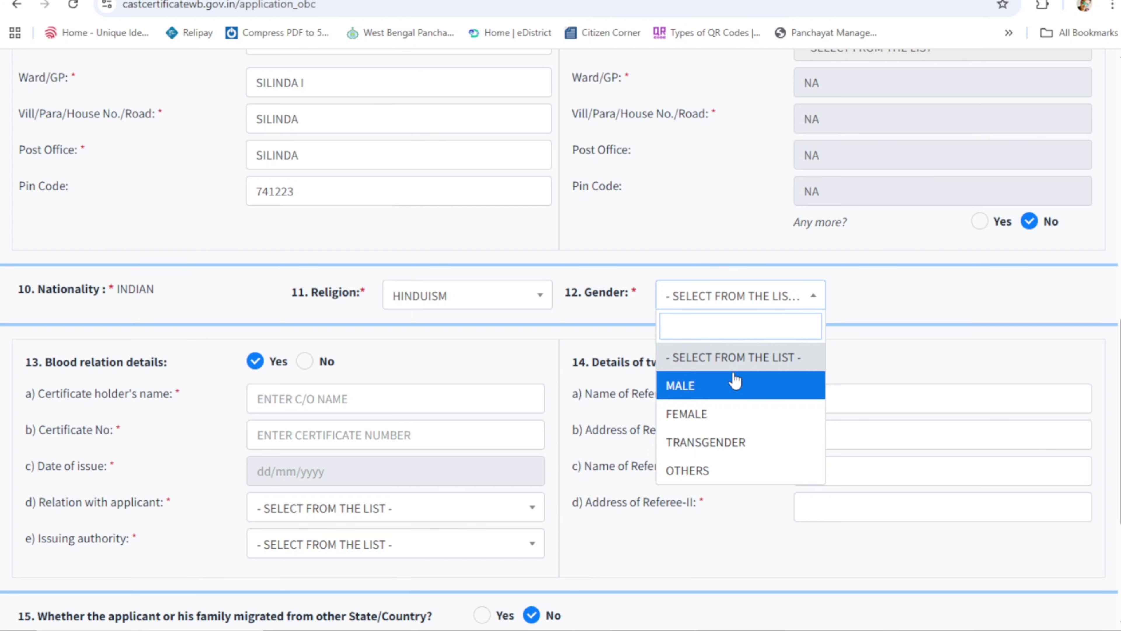
pyautogui.click(680, 385)
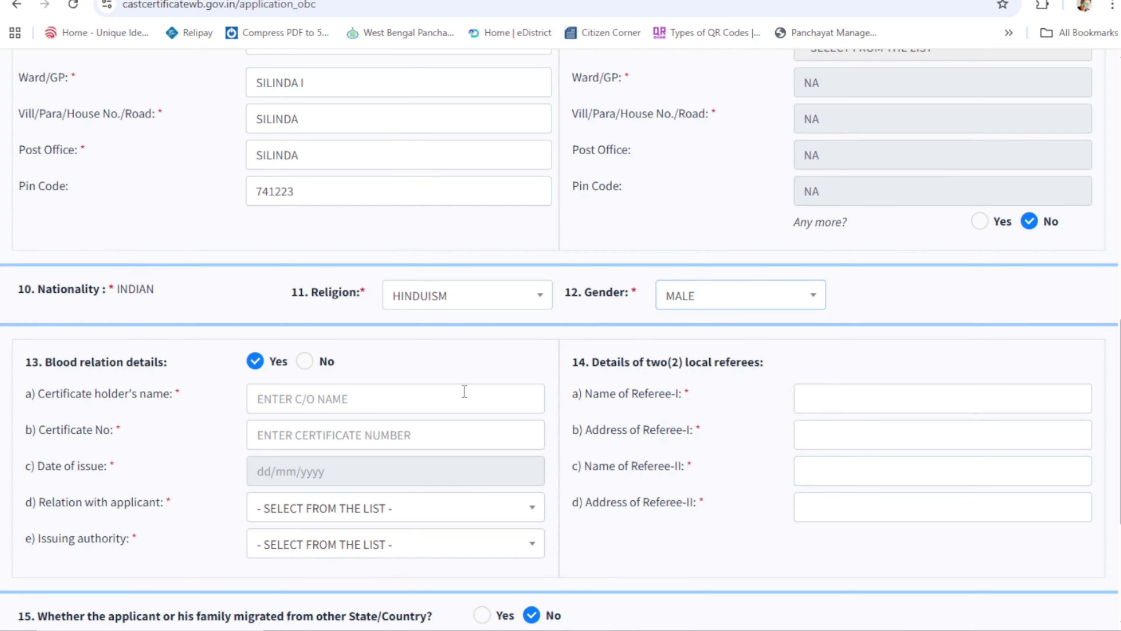
# Step: Enter the blood-relation certificate holder's name, correcting a typo, and the certificate number
pyautogui.scroll(-3, 336, 384)
pyautogui.click(309, 246)
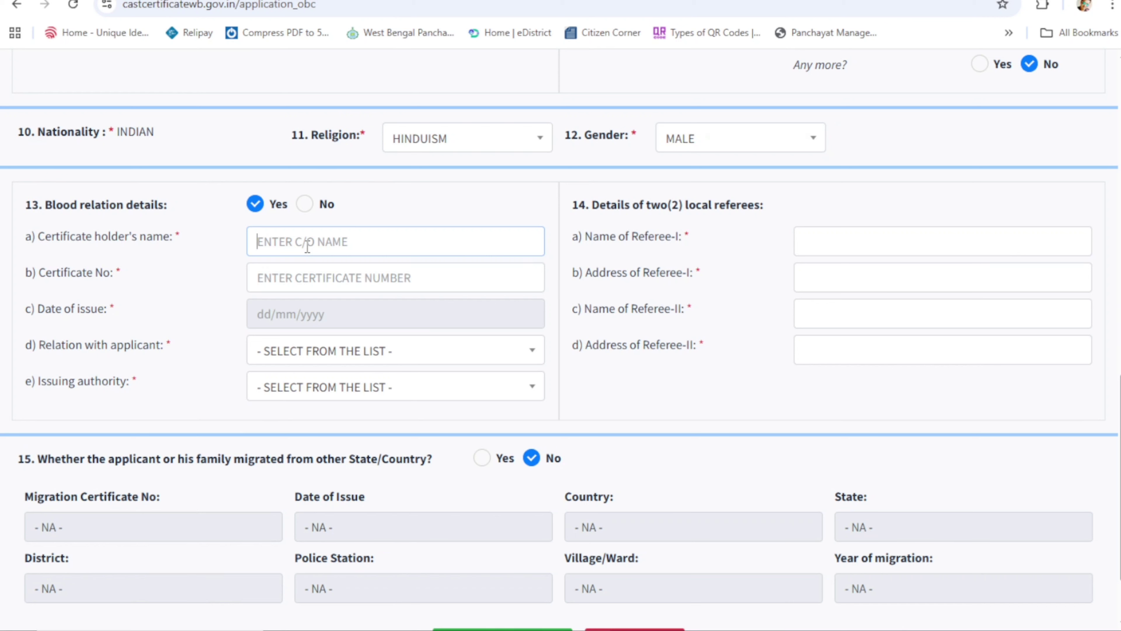
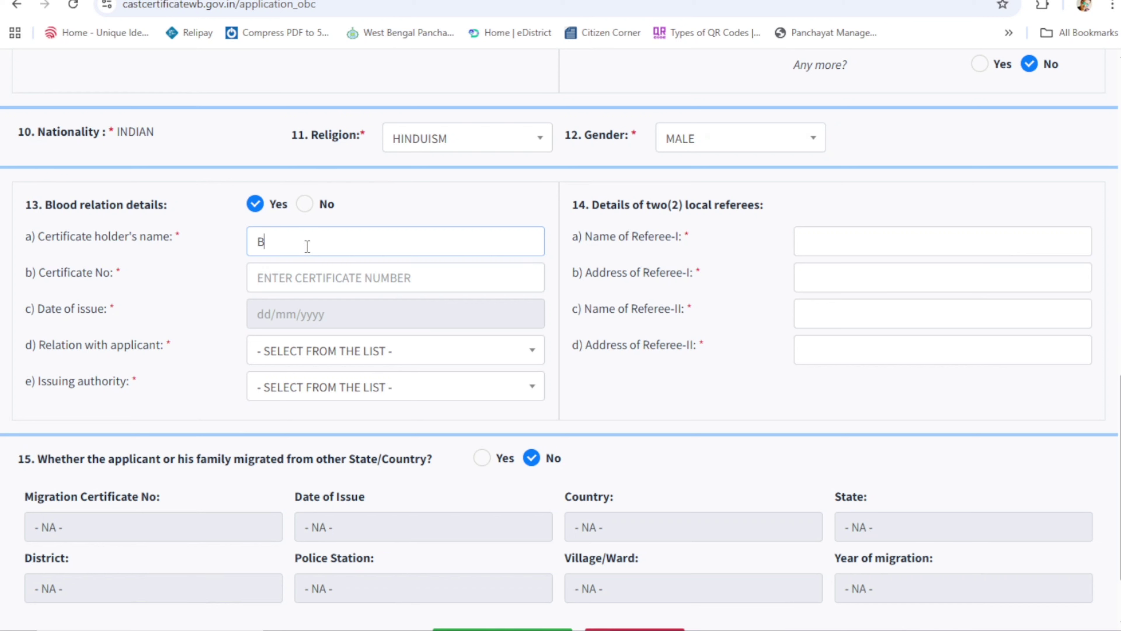
pyautogui.click(325, 279)
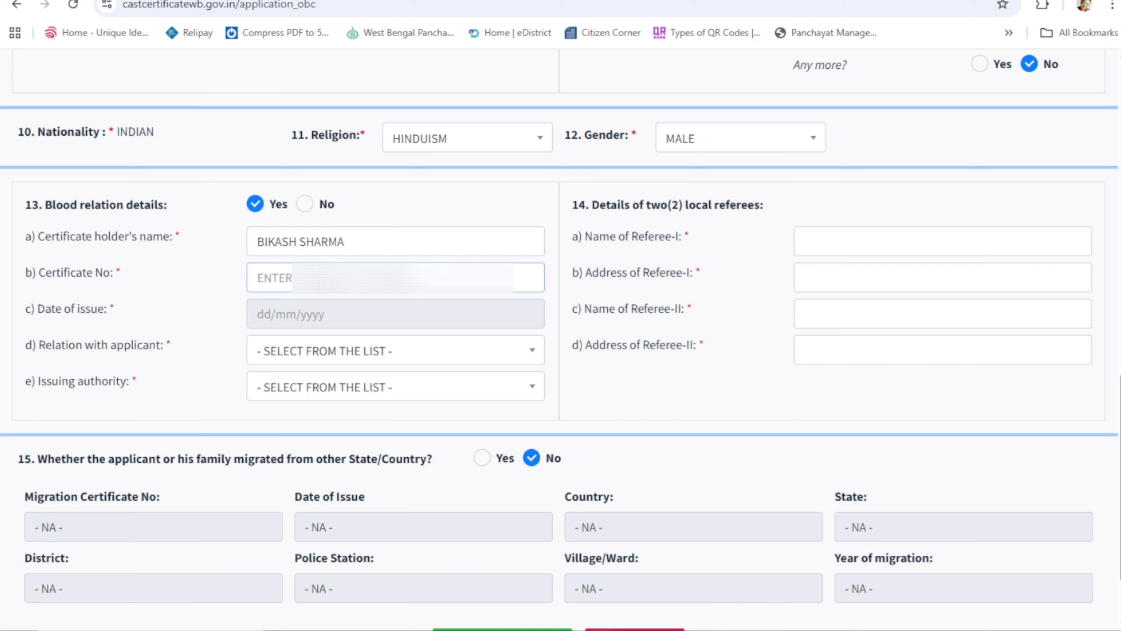
# Step: Set the certificate's date of issue to 23 September 2019
pyautogui.click(323, 316)
pyautogui.click(354, 349)
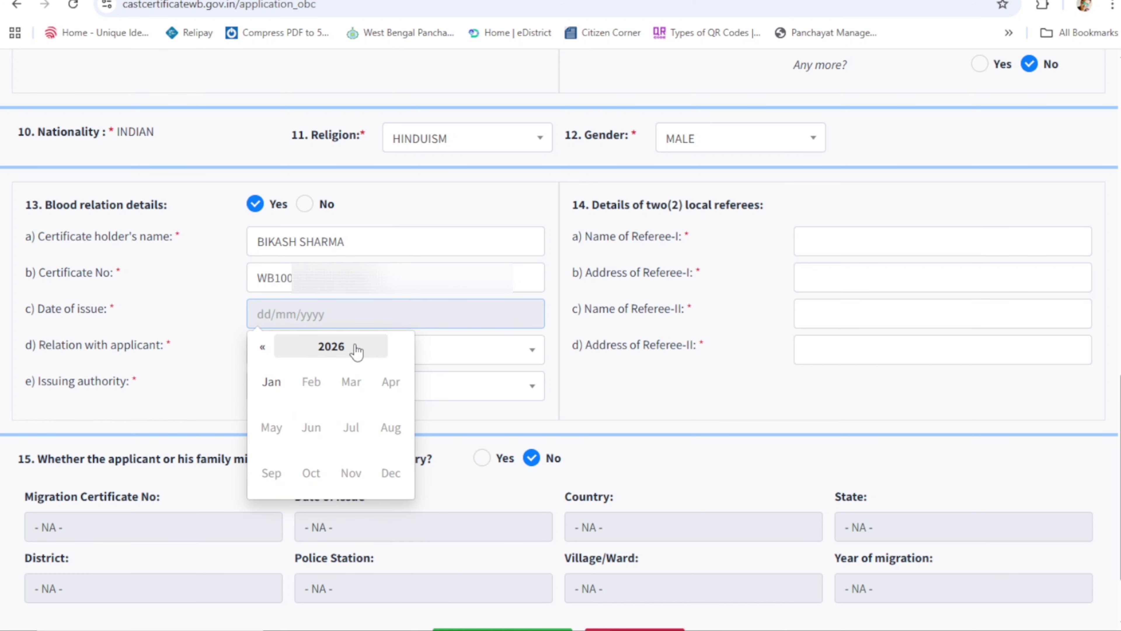
pyautogui.click(263, 348)
pyautogui.click(263, 349)
pyautogui.click(263, 348)
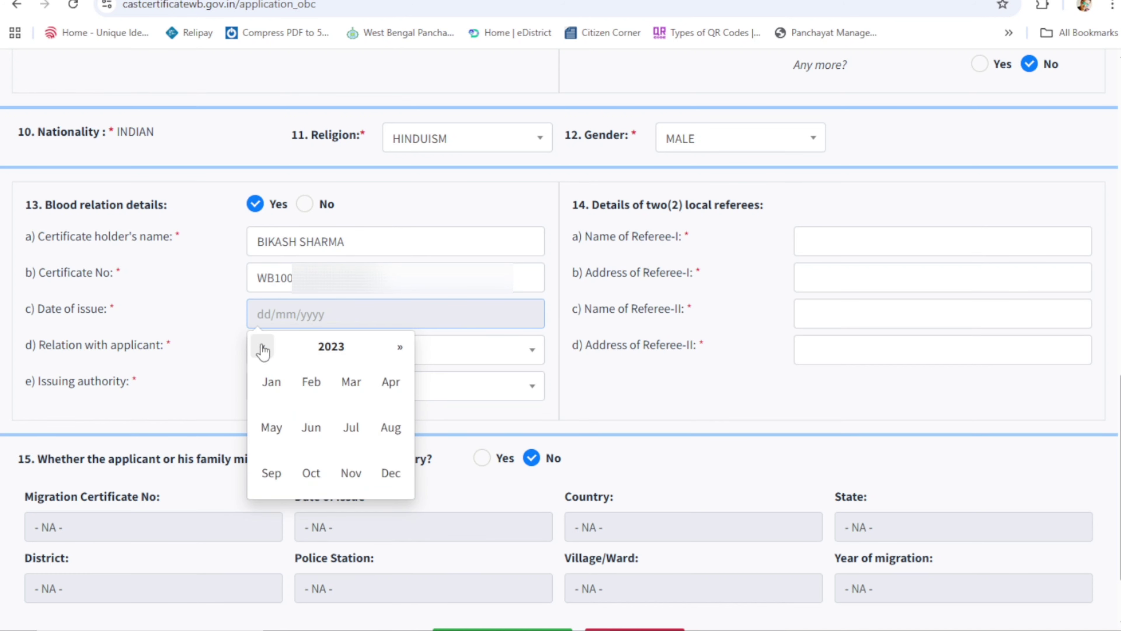
pyautogui.click(263, 349)
pyautogui.click(263, 349)
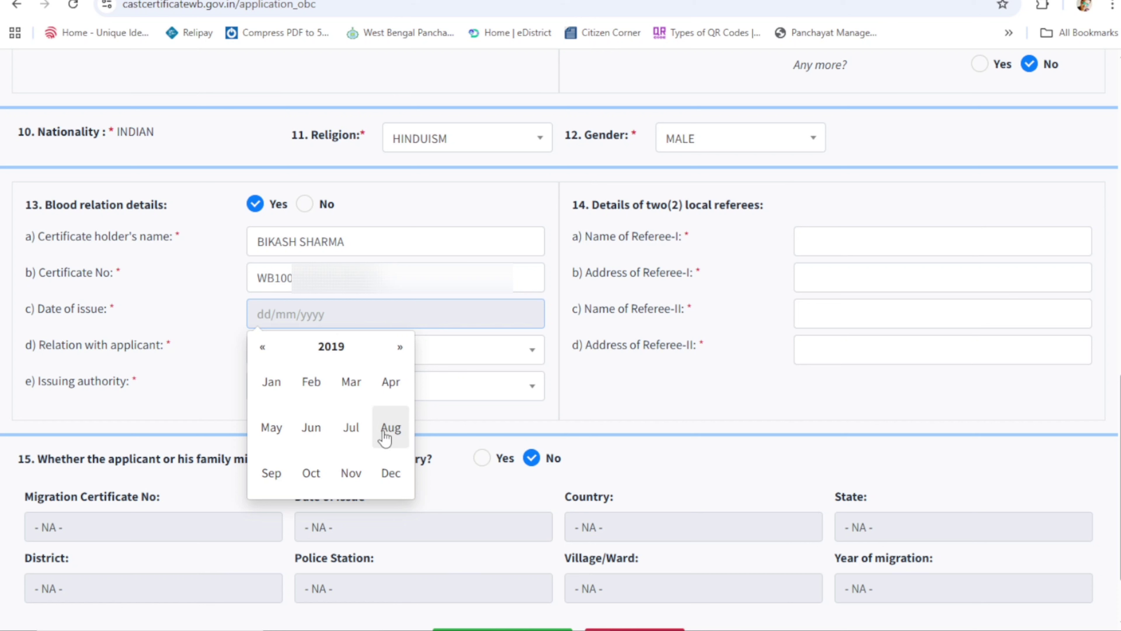
pyautogui.click(270, 471)
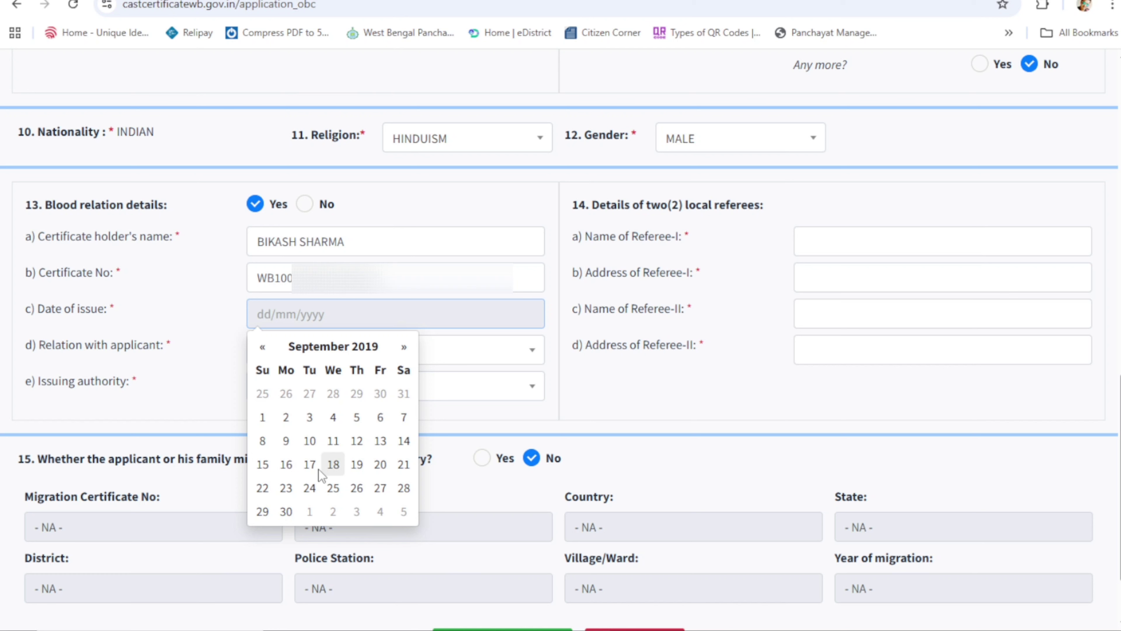
pyautogui.click(286, 488)
pyautogui.click(611, 403)
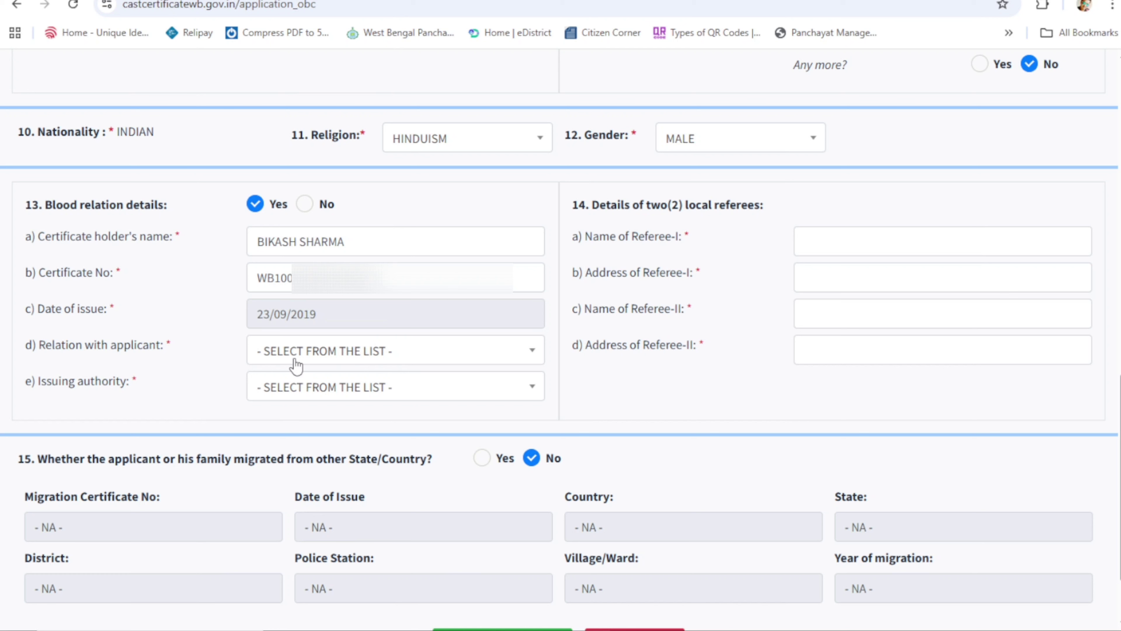
# Step: Choose relation FATHER and issuing authority KALYANI
pyautogui.click(333, 358)
pyautogui.click(290, 452)
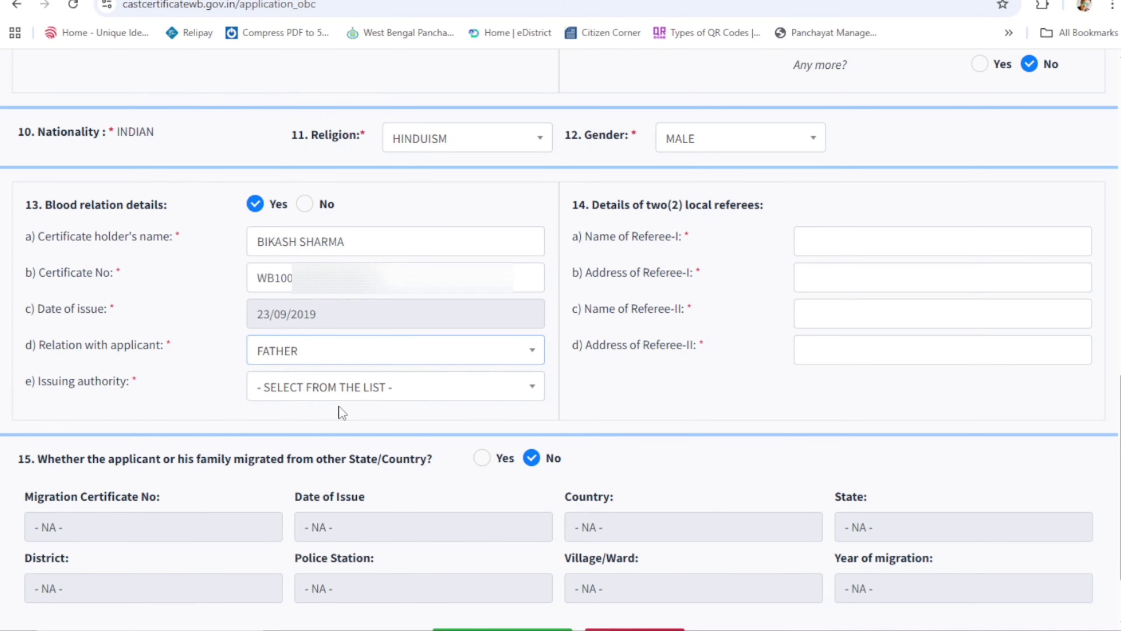
pyautogui.click(356, 391)
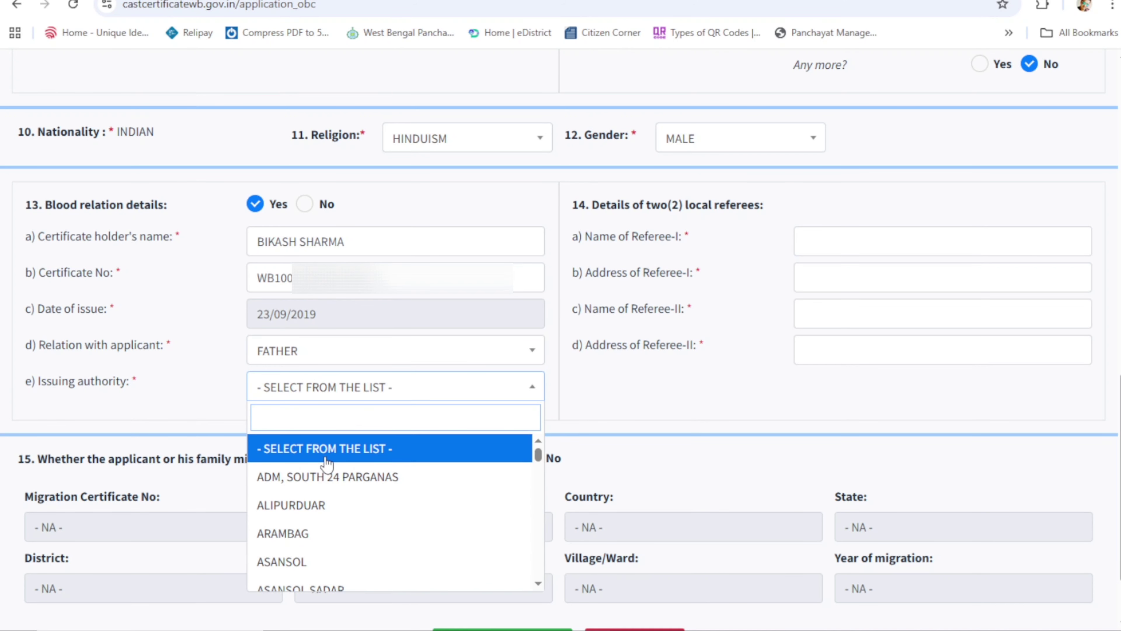
pyautogui.write('KA')
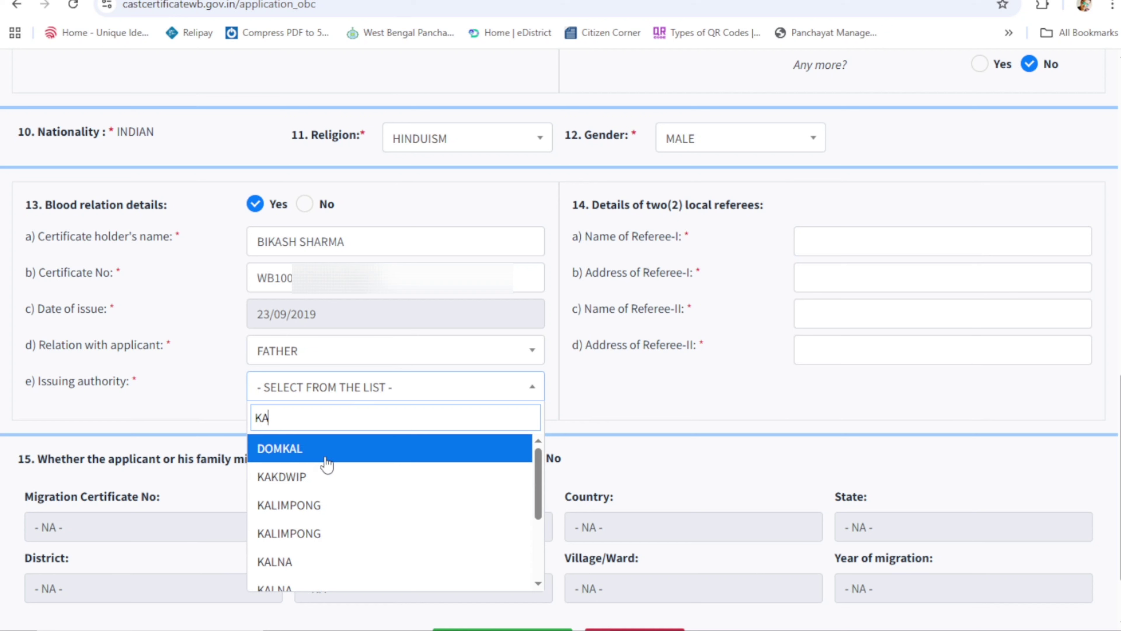
pyautogui.scroll(-1, 308, 535)
pyautogui.scroll(-1, 308, 535)
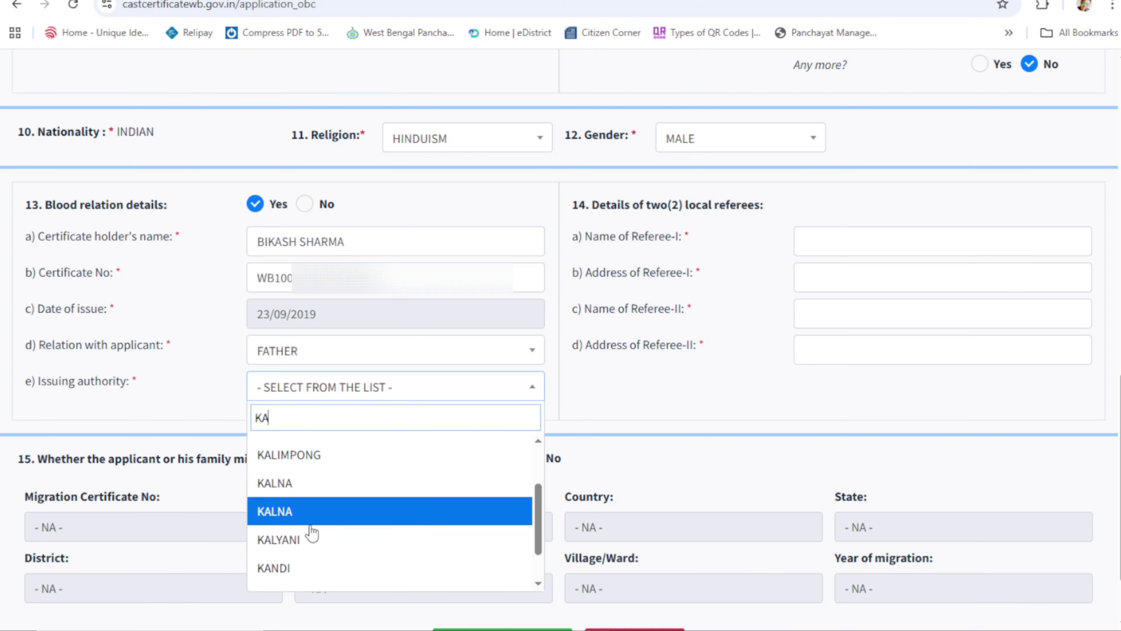
pyautogui.click(301, 544)
pyautogui.click(815, 236)
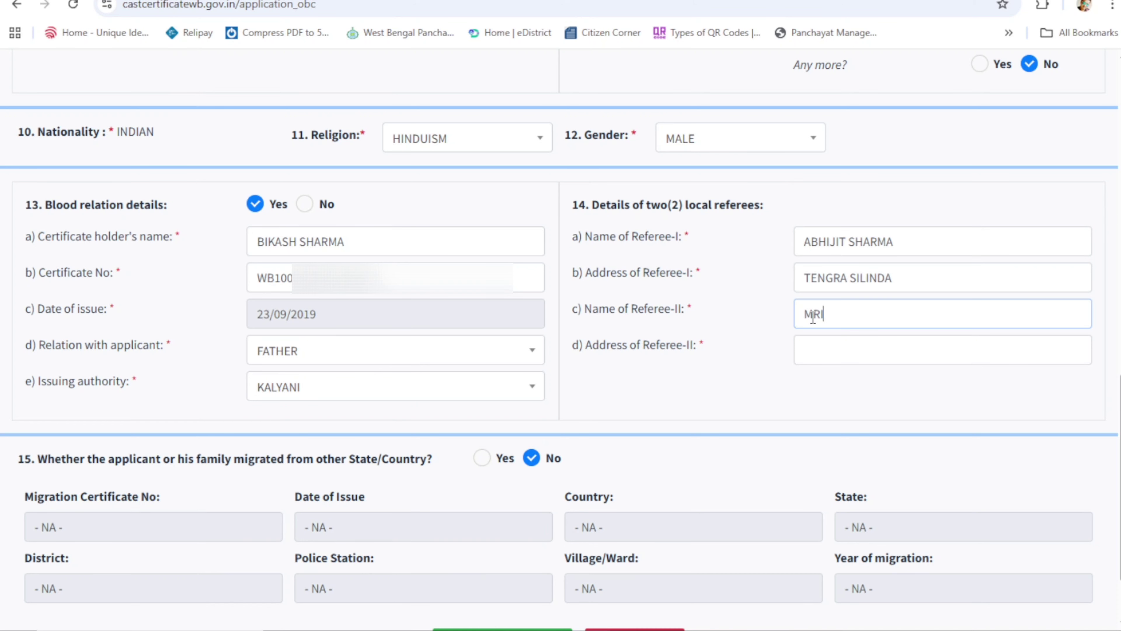
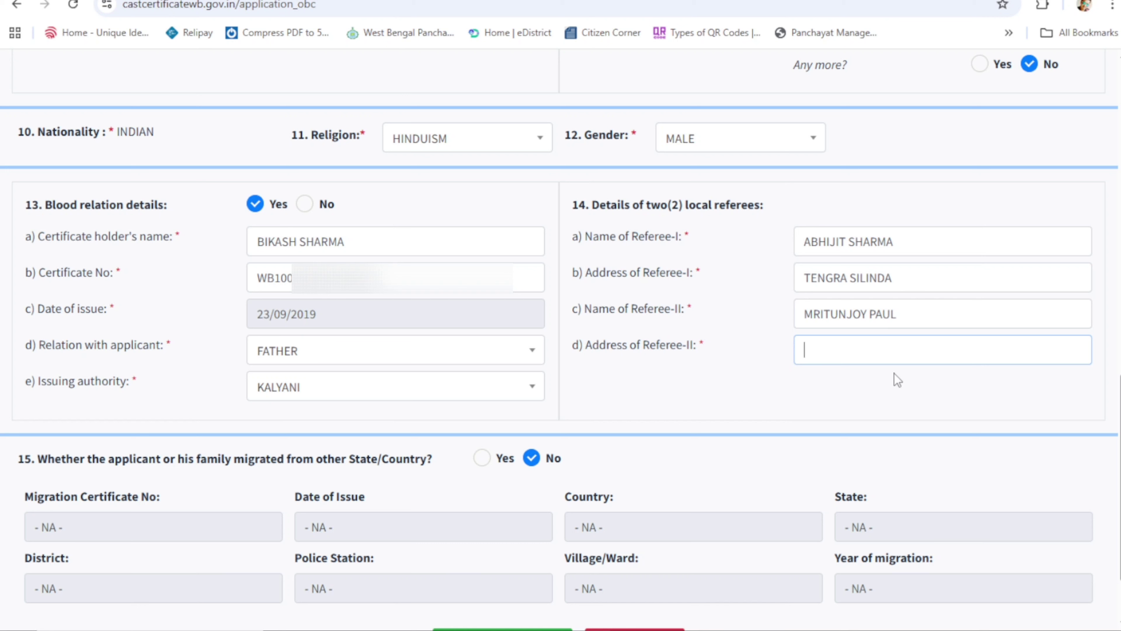
# Step: Enter the first referee's name and the second referee's address
pyautogui.write('GHORAGH')
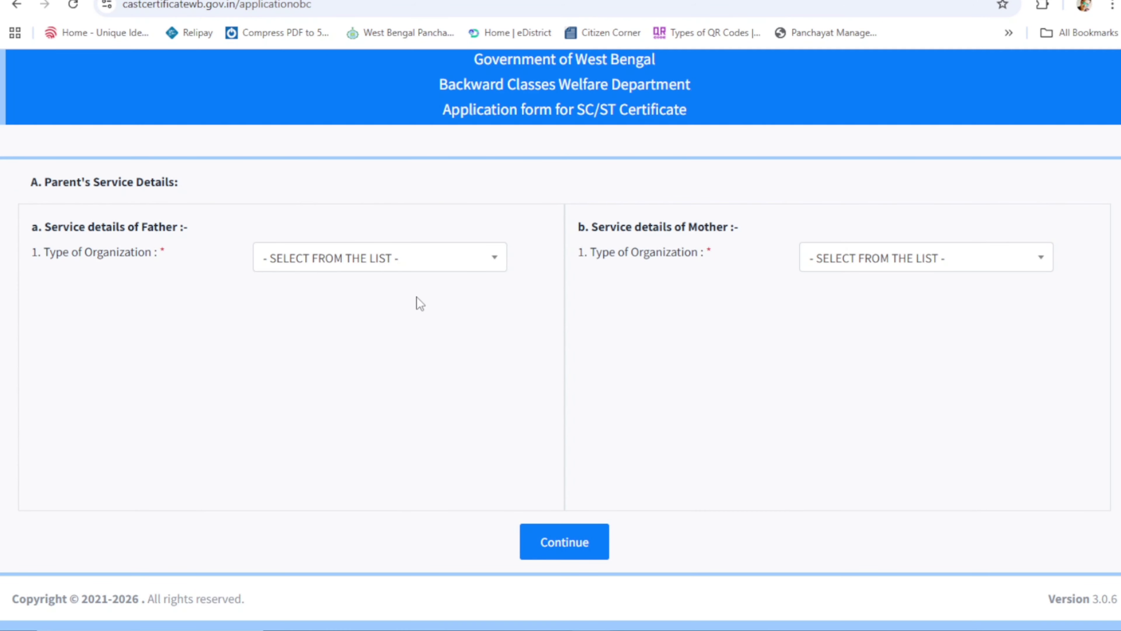
# Step: Set father's and mother's Type of Organization to NONE and confirm
pyautogui.click(491, 256)
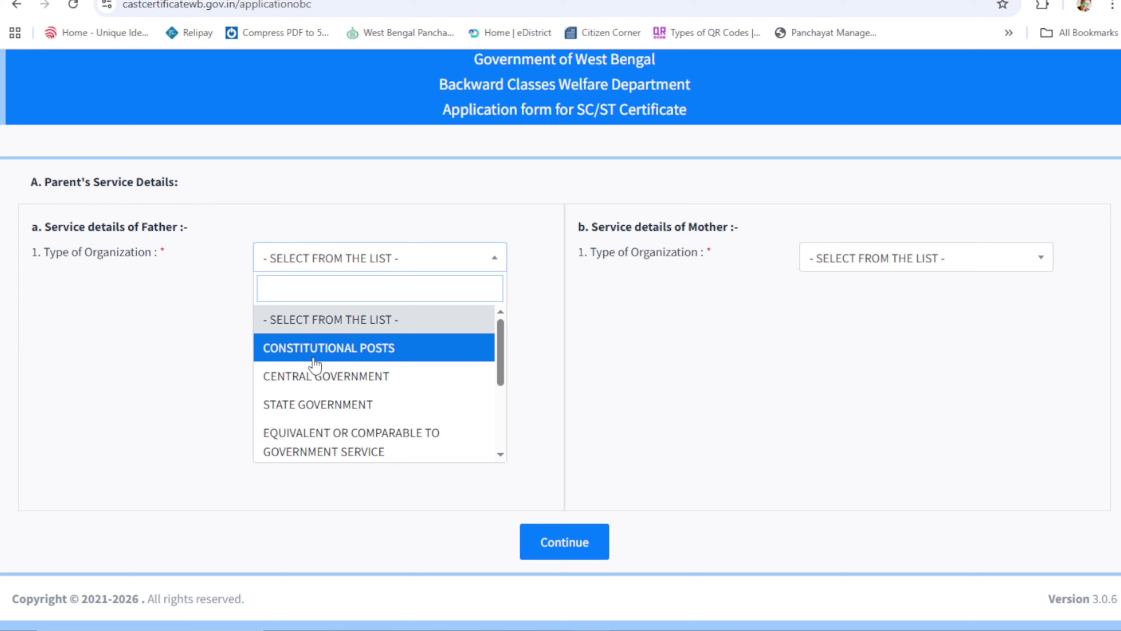
pyautogui.moveTo(497, 347); pyautogui.dragTo(516, 427)
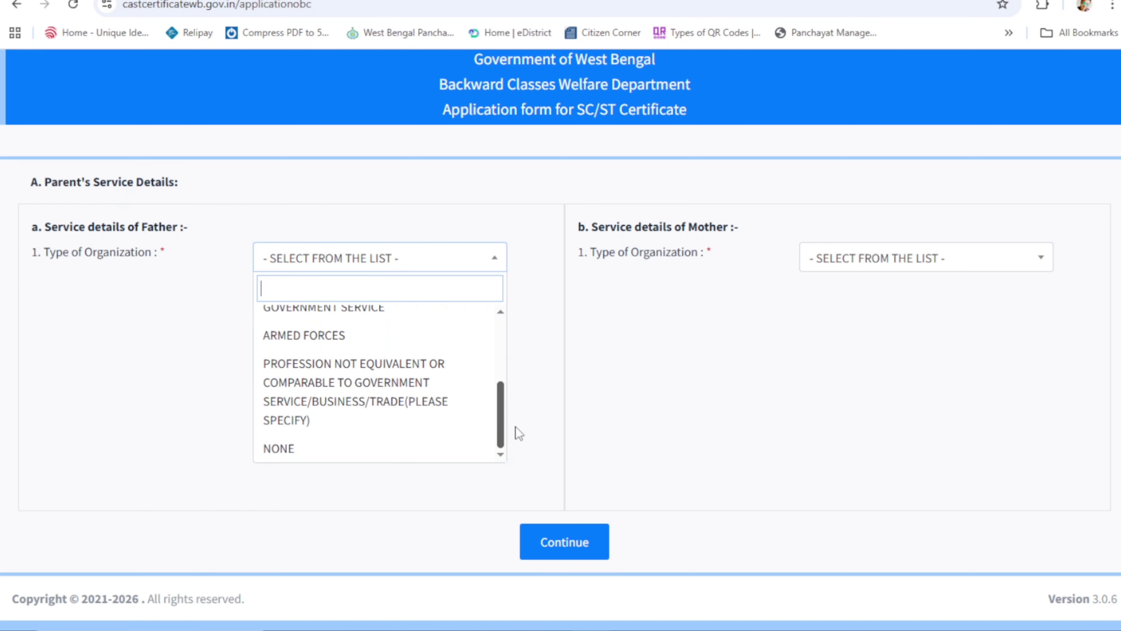
pyautogui.click(297, 447)
pyautogui.click(869, 258)
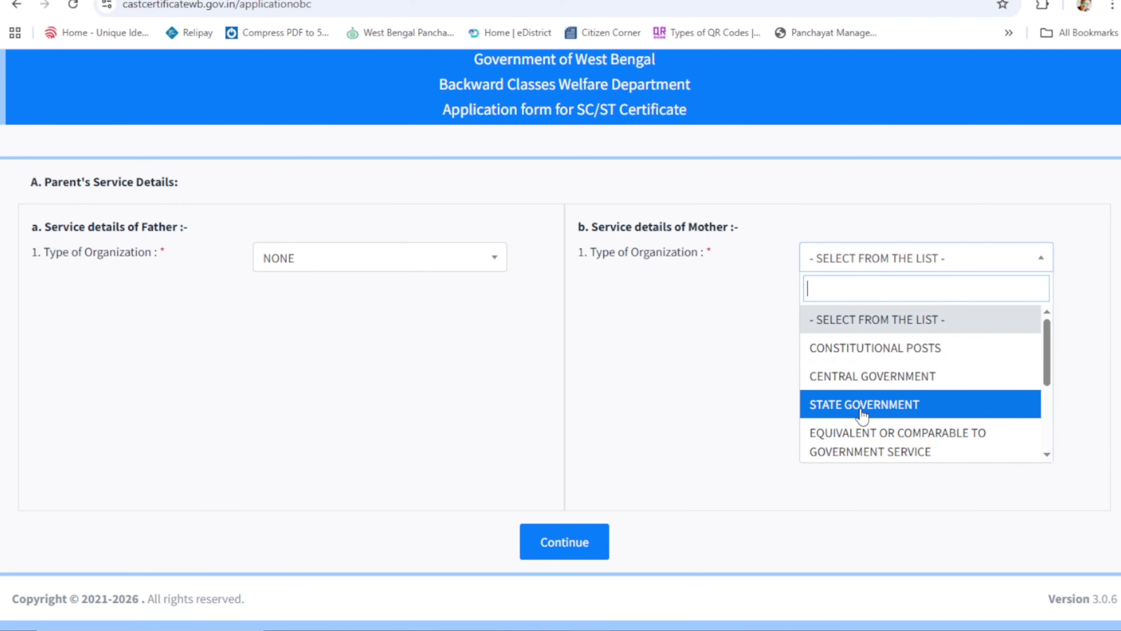
pyautogui.scroll(-3, 868, 420)
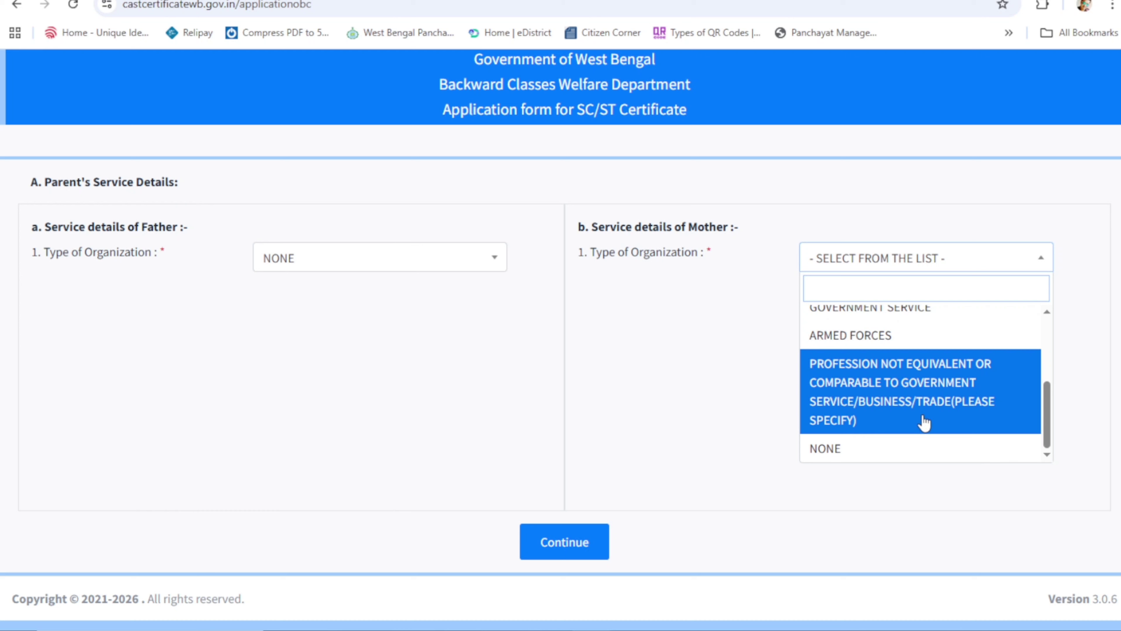
pyautogui.click(826, 450)
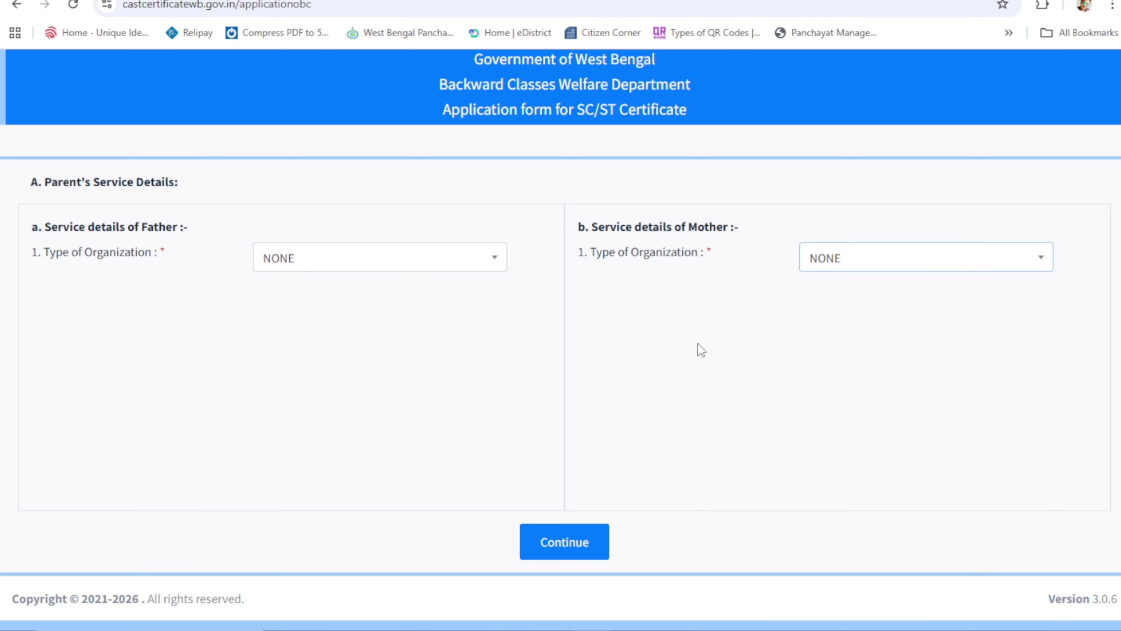
pyautogui.click(635, 120)
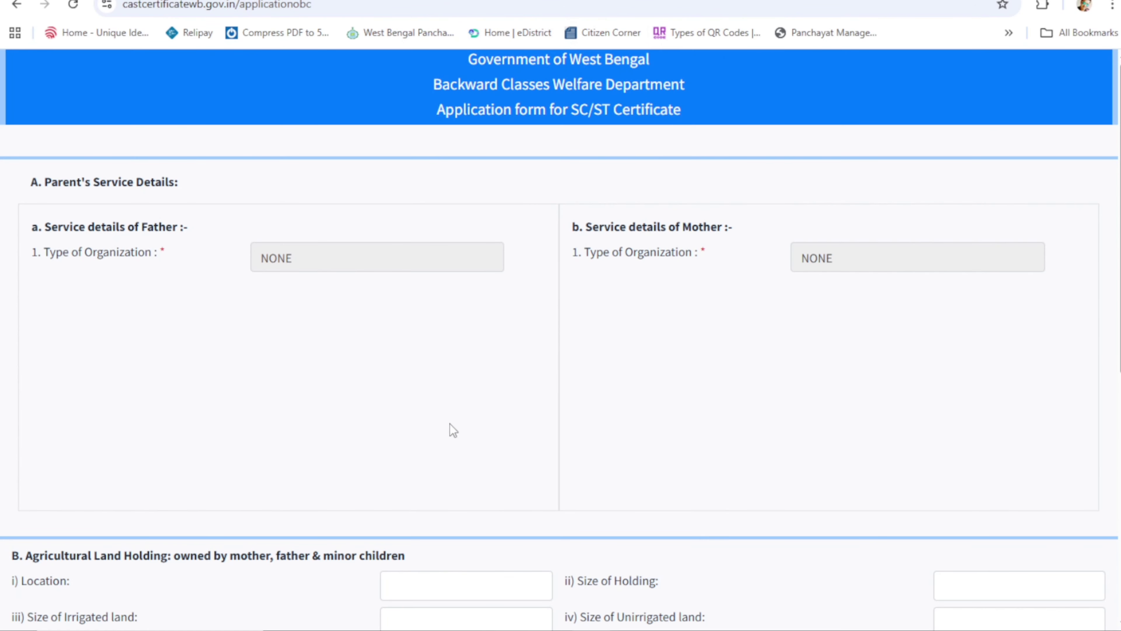
# Step: Enter father's annual income 120,000 and mother's 00, then save and continue
pyautogui.scroll(-8, 450, 431)
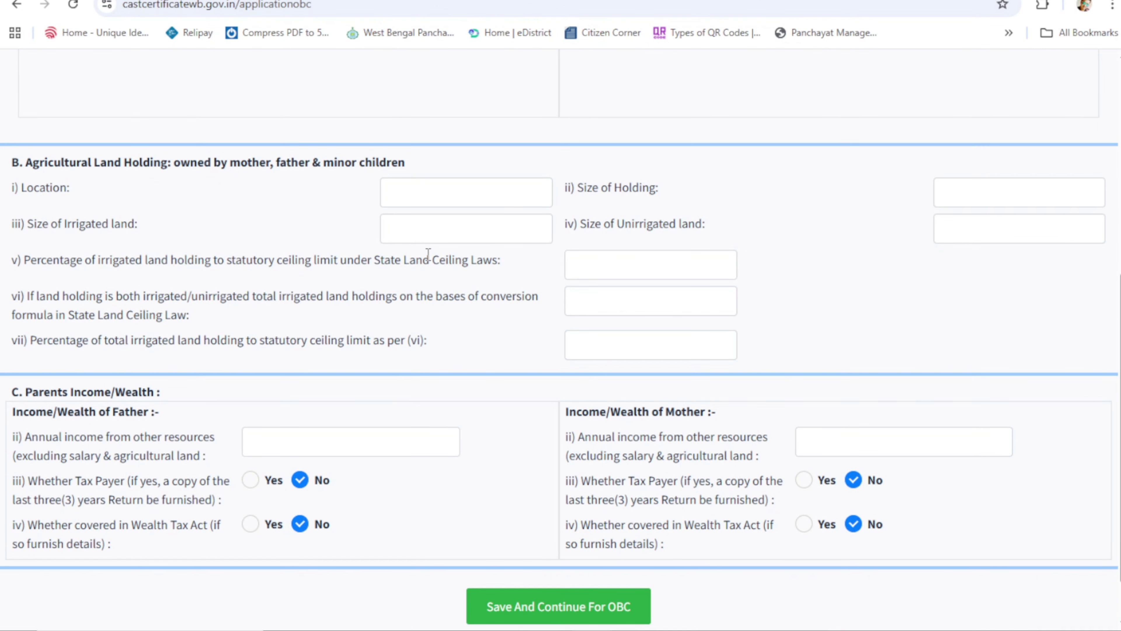
pyautogui.scroll(-2, 201, 242)
pyautogui.click(283, 381)
pyautogui.write('120')
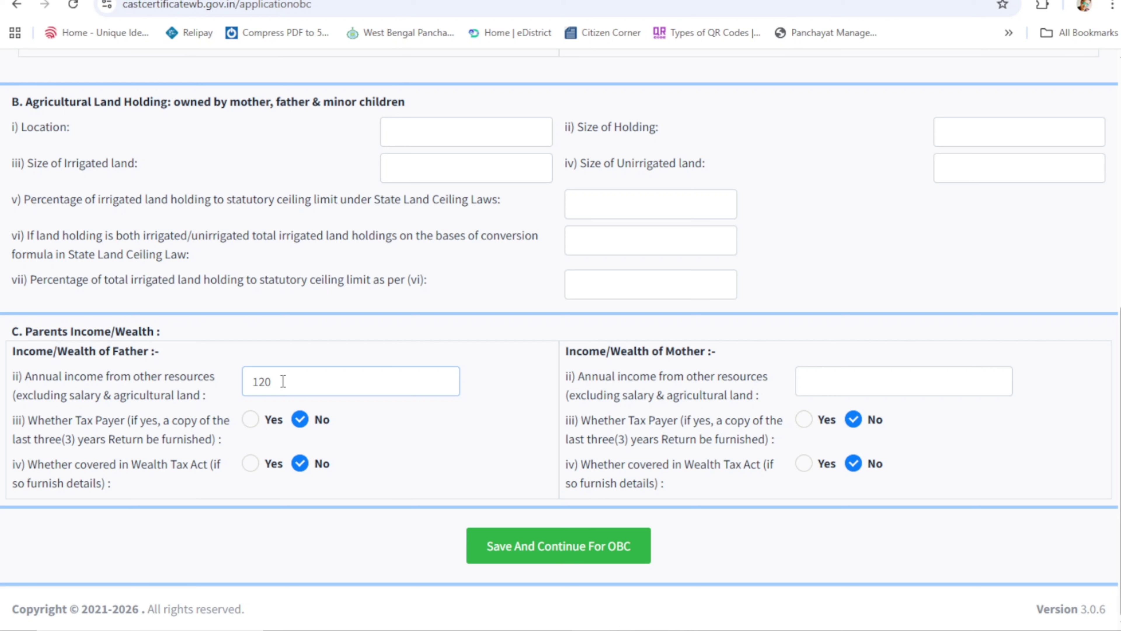
pyautogui.write(',000')
pyautogui.click(853, 391)
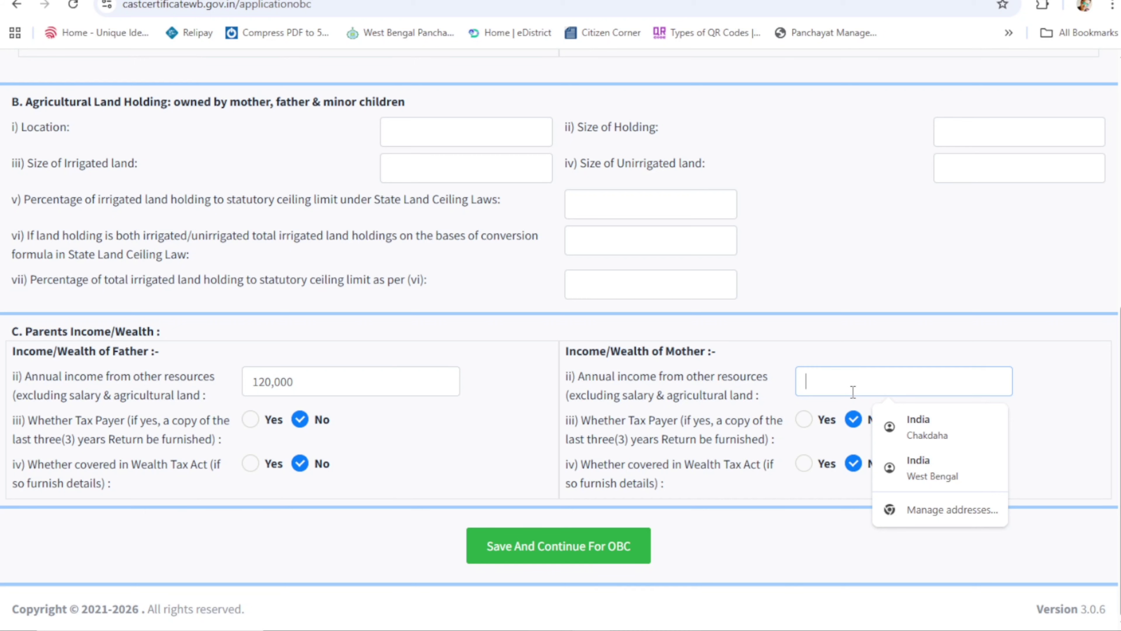
pyautogui.write('00')
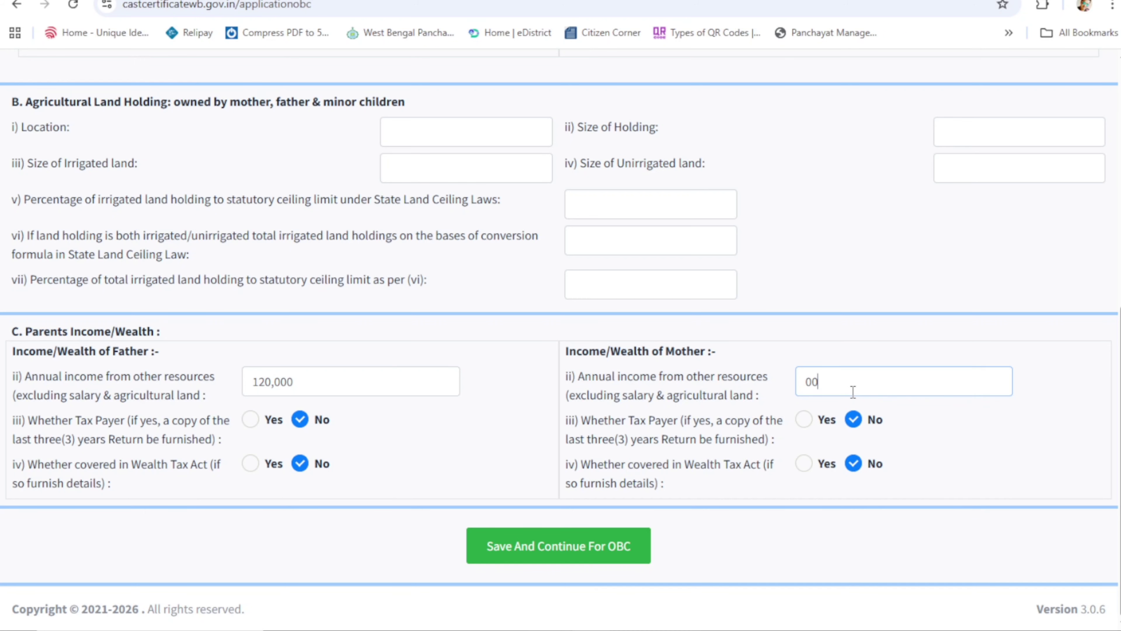
pyautogui.scroll(3, 418, 360)
pyautogui.scroll(-3, 425, 366)
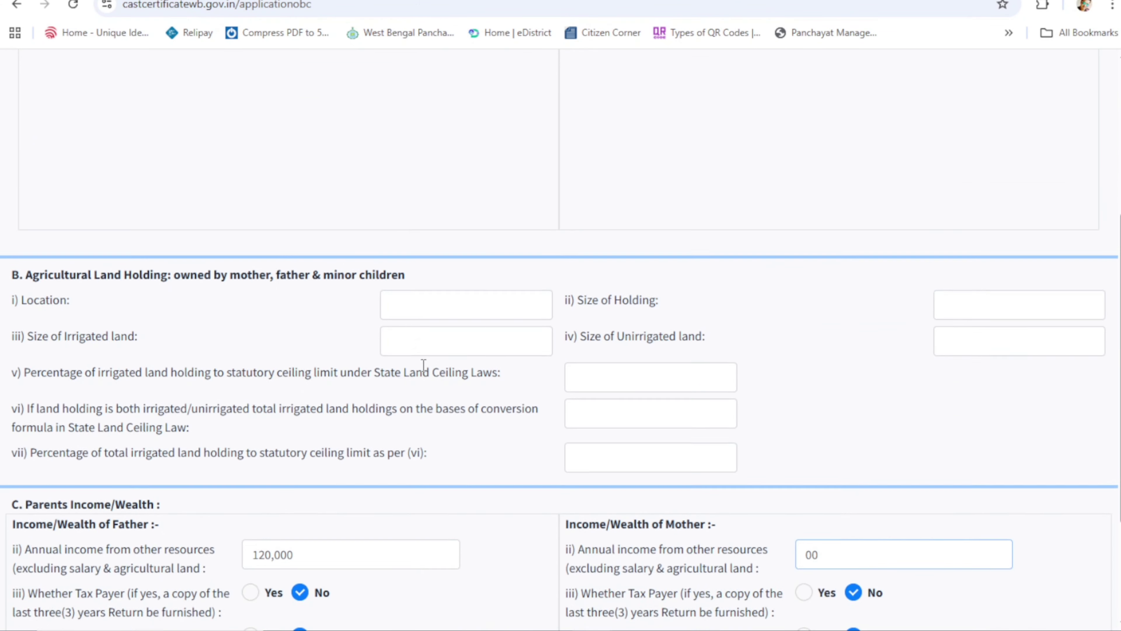
pyautogui.click(511, 548)
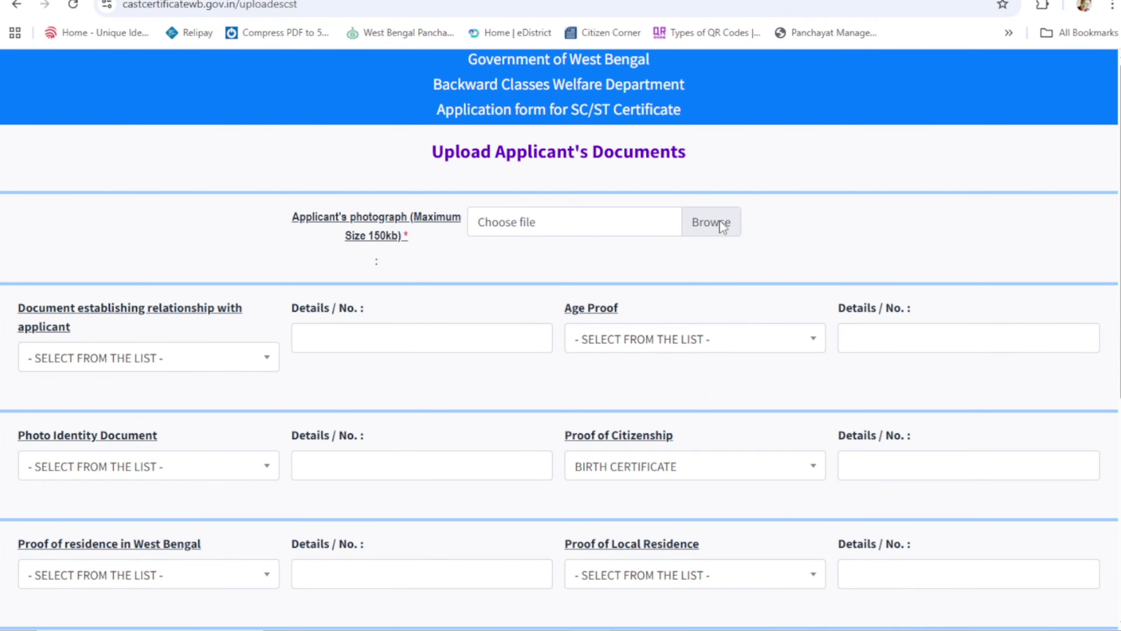
# Step: Attach pic.jpg as the applicant's photograph
pyautogui.click(424, 254)
pyautogui.scroll(-3, 342, 148)
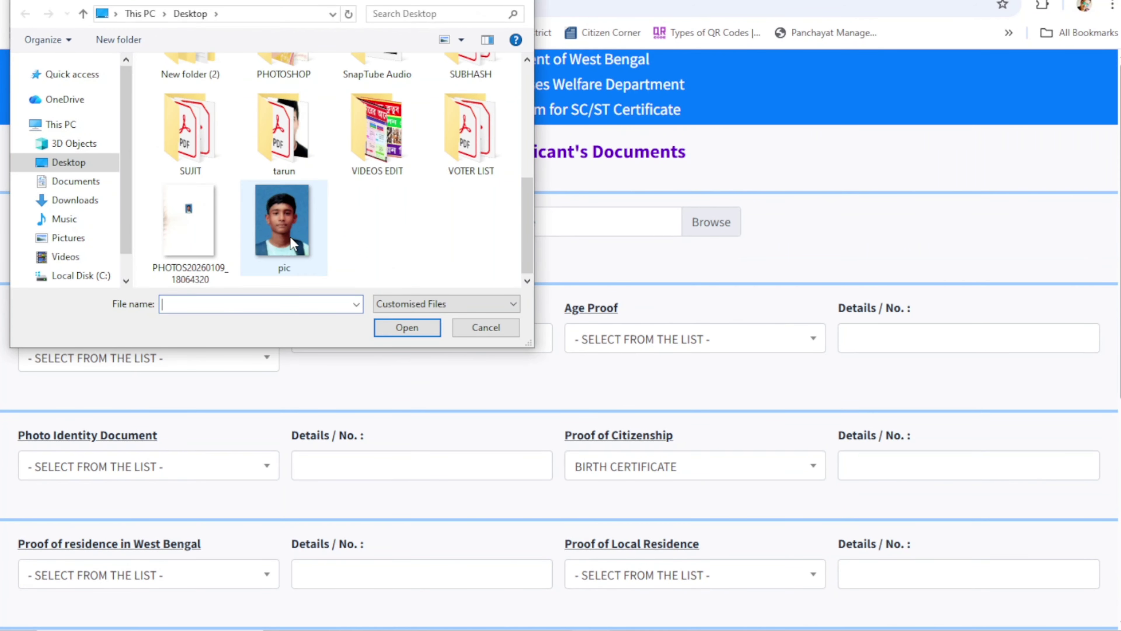
pyautogui.doubleClick(292, 220)
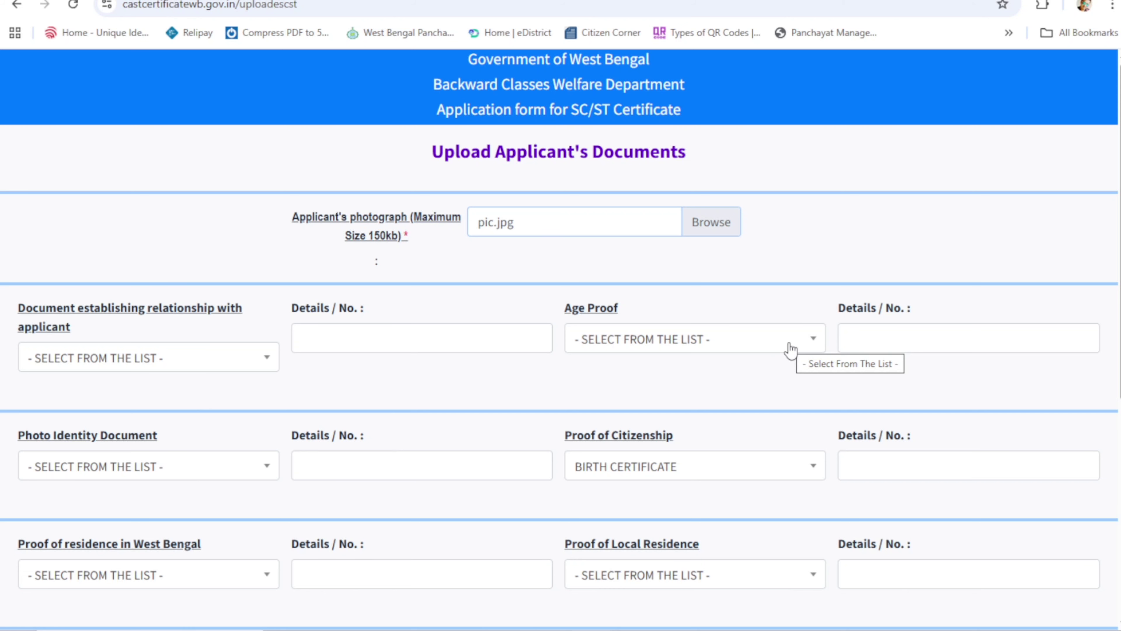
# Step: Refresh the captcha, enter the verification code, and submit the application
pyautogui.scroll(-3, 638, 346)
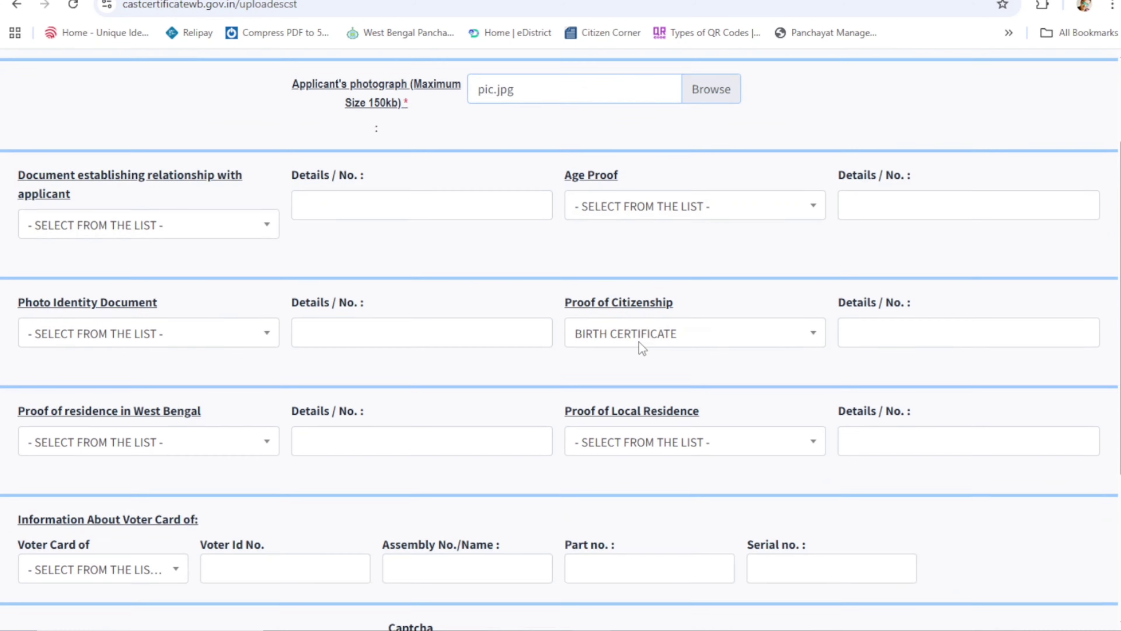
pyautogui.scroll(-5, 640, 342)
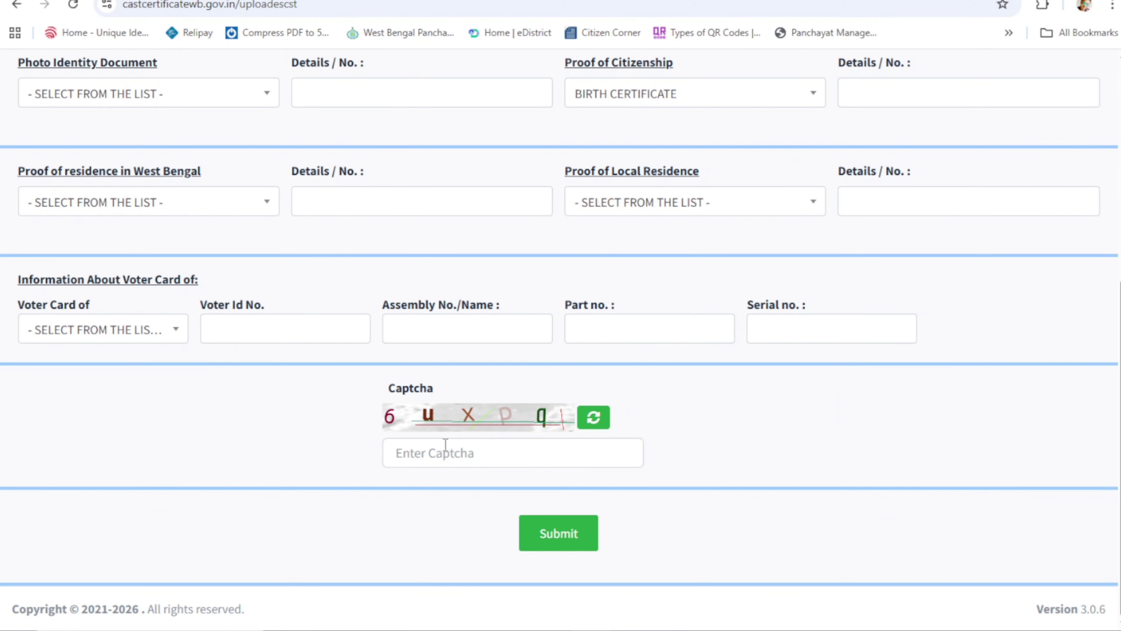
pyautogui.click(593, 417)
pyautogui.click(519, 461)
pyautogui.write('ndba')
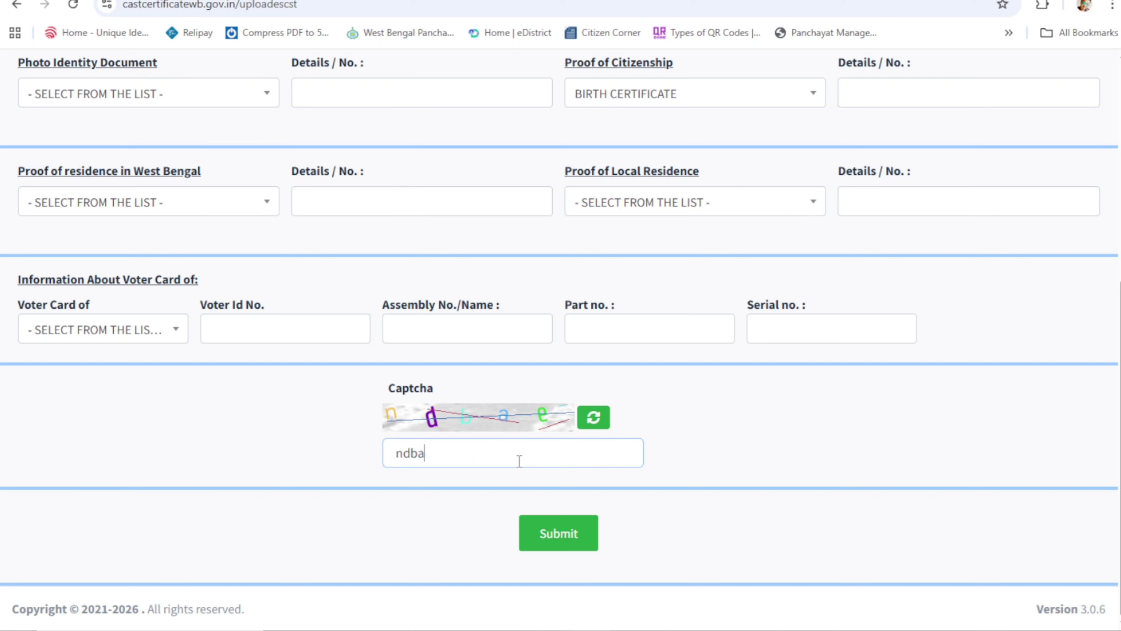
pyautogui.write('e')
pyautogui.click(569, 538)
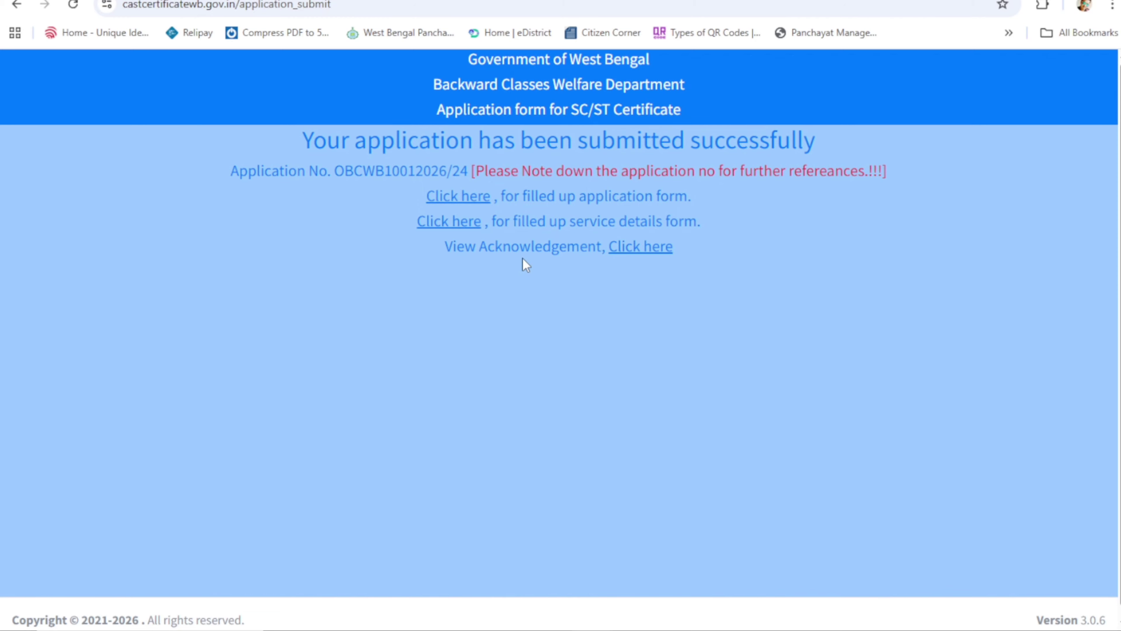
# Step: Print the filled-up application form PDF, then close it
pyautogui.click(459, 221)
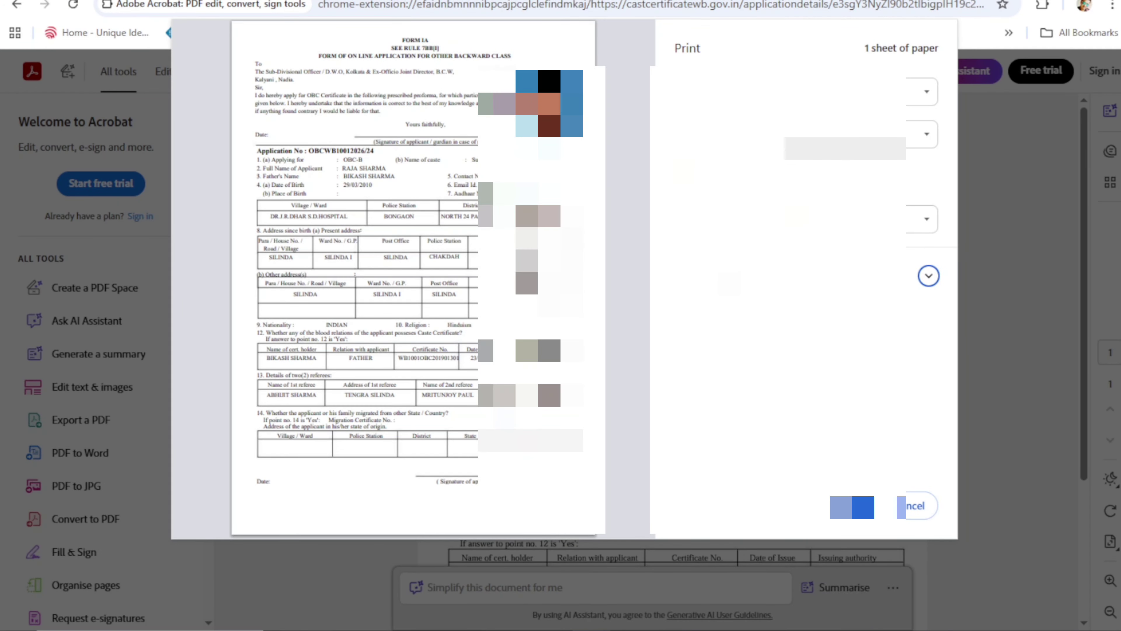
pyautogui.press('Return')
pyautogui.hotkey('ctrl', 'w')
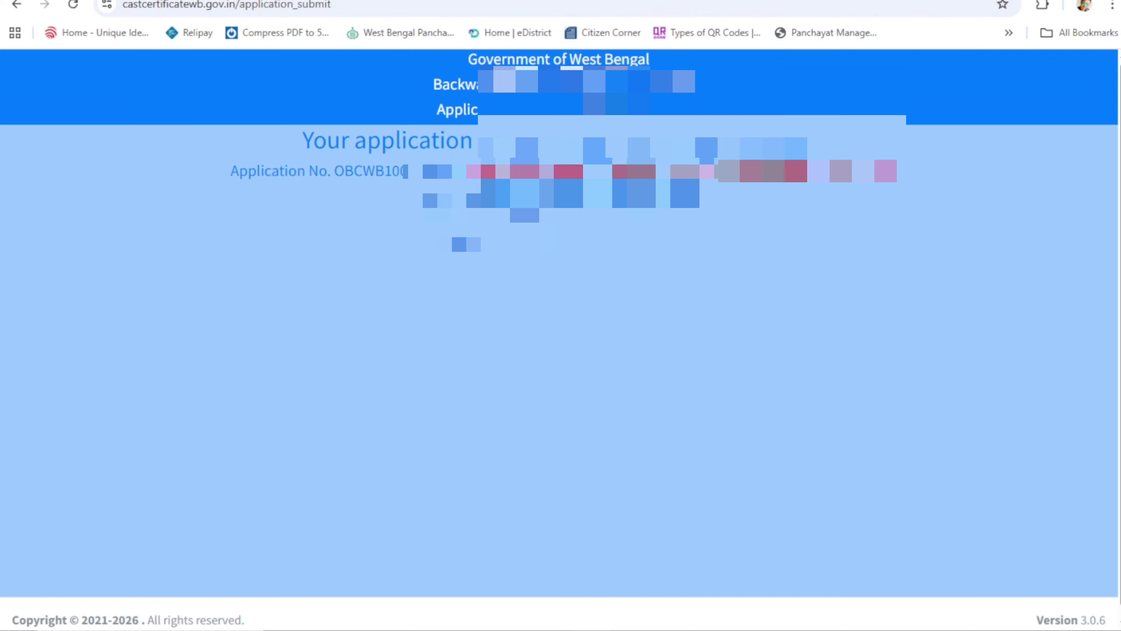
# Step: Print the service details form and bring up the Acknowledgement Slip for printing
pyautogui.click(448, 221)
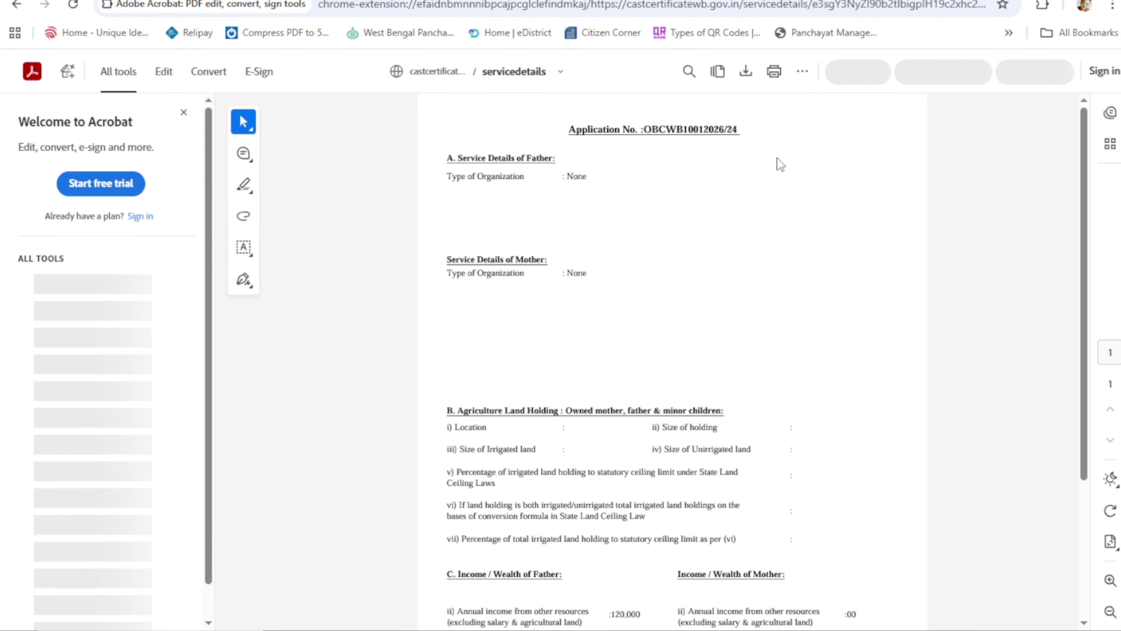
pyautogui.hotkey('ctrl', 'p')
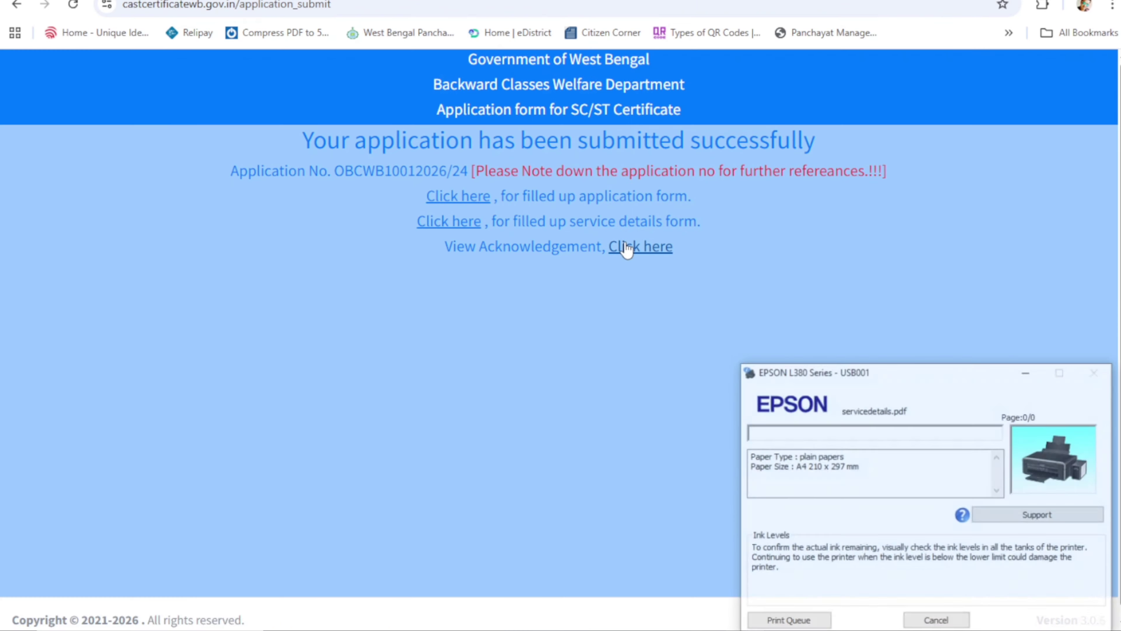
pyautogui.click(622, 246)
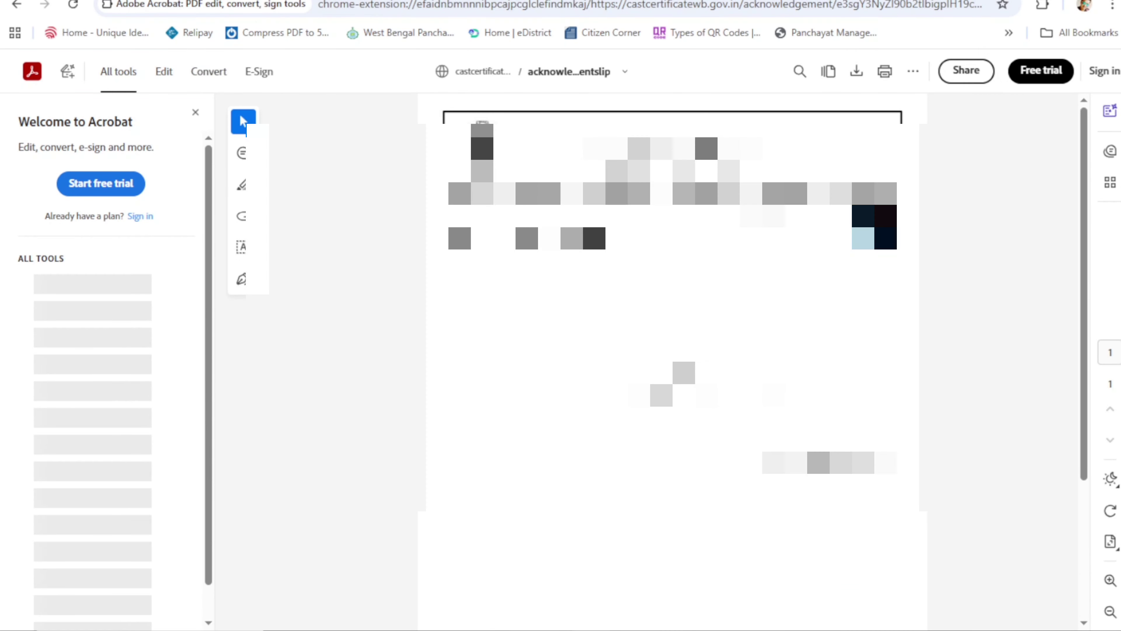
pyautogui.hotkey('ctrl', 'p')
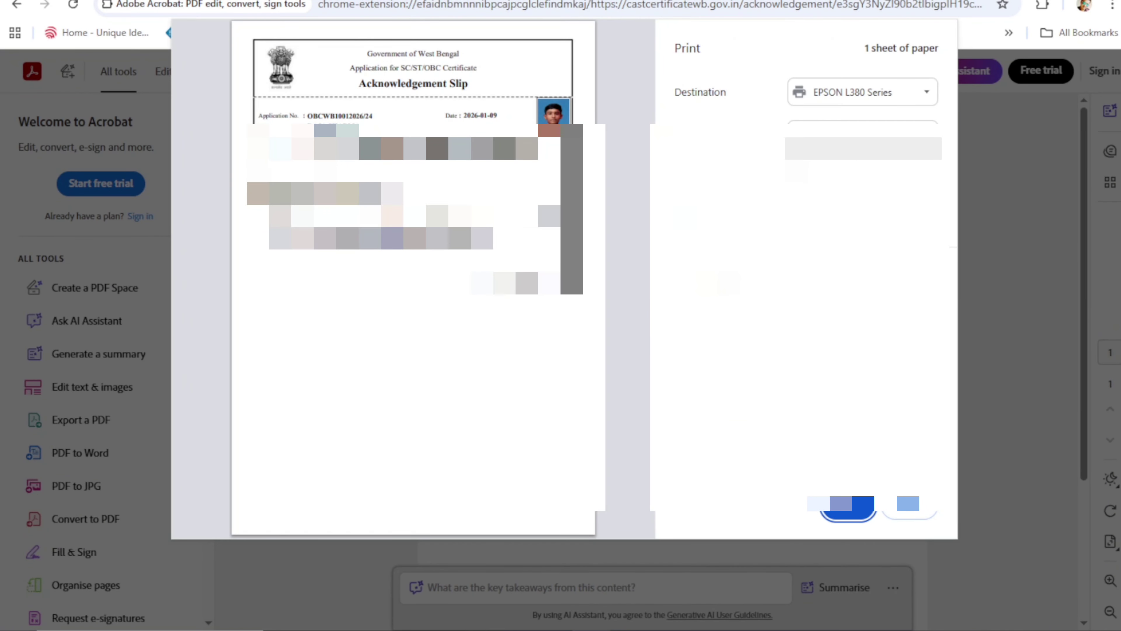